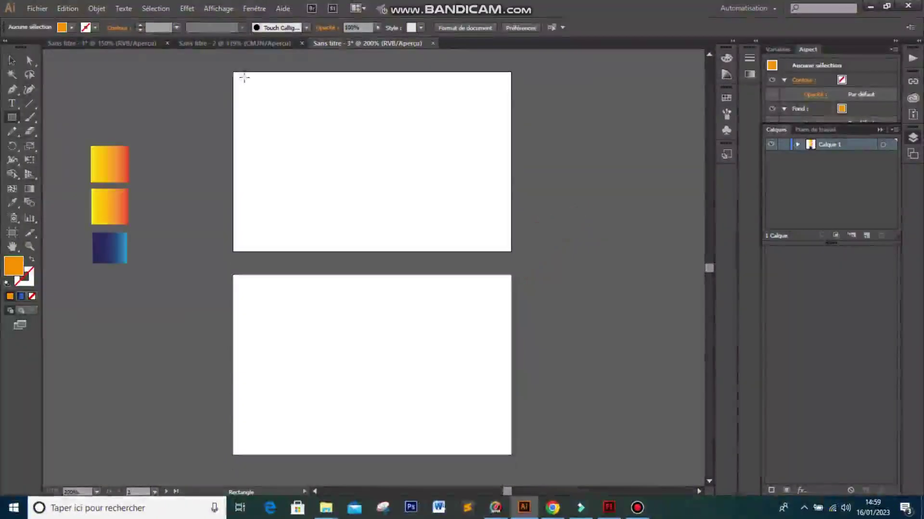
Step: Draw a rectangle over the top card with no fill and a black outline
drag(234, 72, 511, 252)
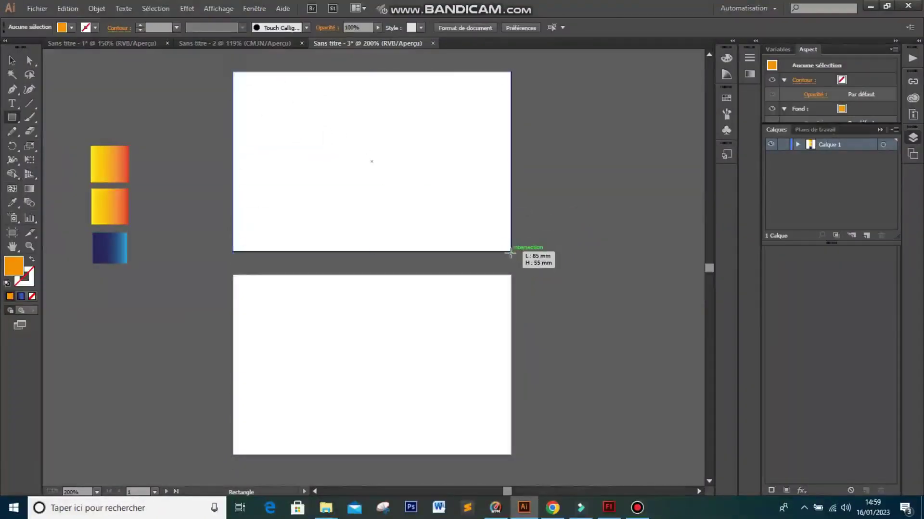
click(70, 28)
click(7, 46)
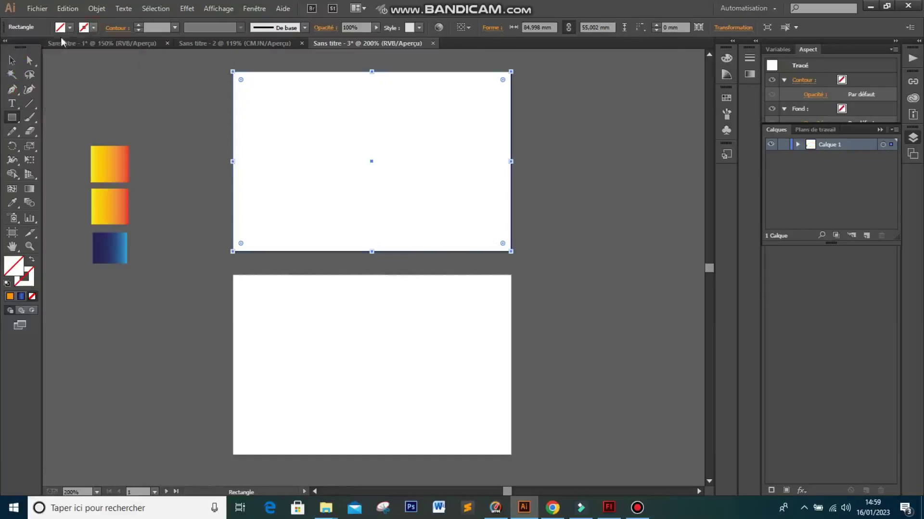
click(32, 47)
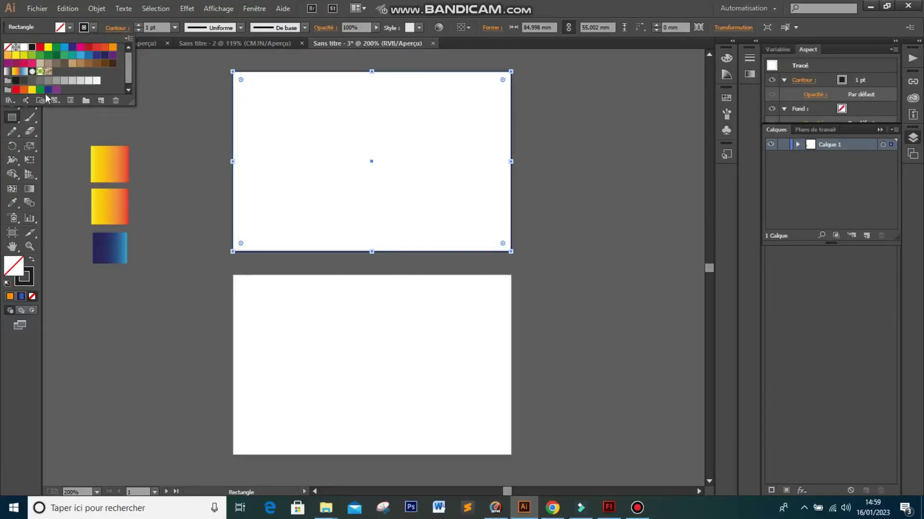
ctrl+click(648, 275)
Step: Add a thin tall rectangle rotated about -18° and moved up-right as a diagonal strip
drag(303, 103, 325, 332)
key(v)
drag(330, 95, 357, 119)
drag(337, 187, 364, 135)
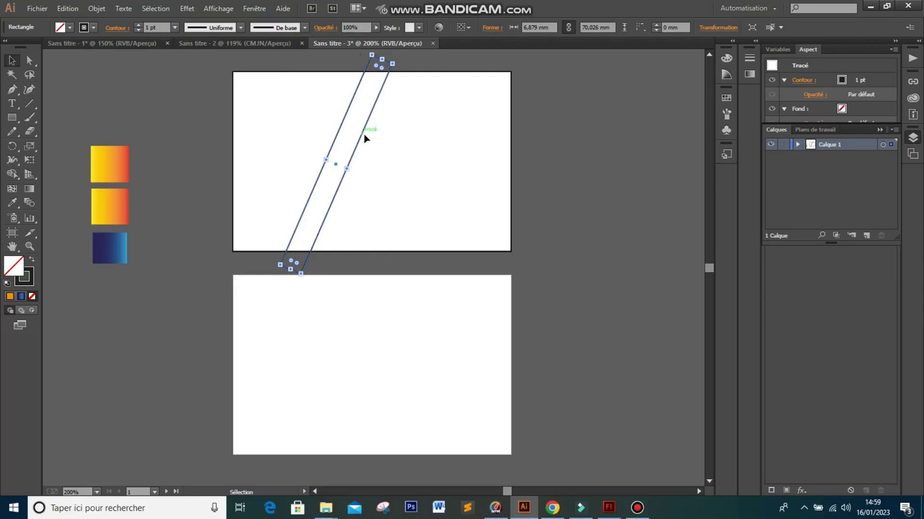
Step: Mirror the strip vertically as a copy so two strips cross in an X
right_click(363, 133)
mouse_move(418, 317)
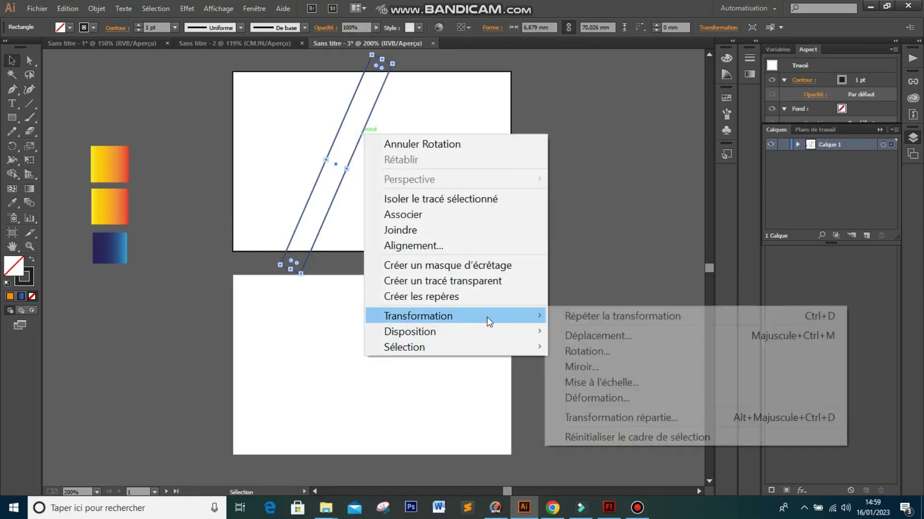
click(615, 369)
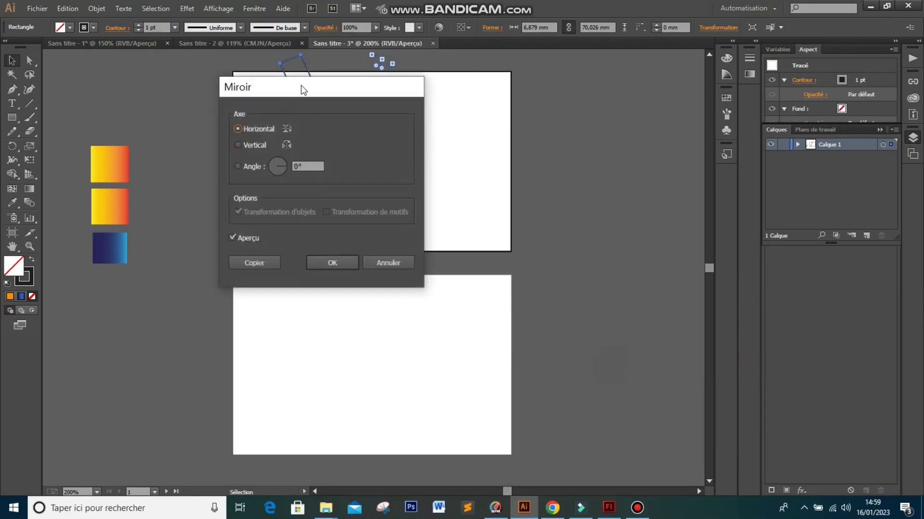
drag(303, 90, 577, 109)
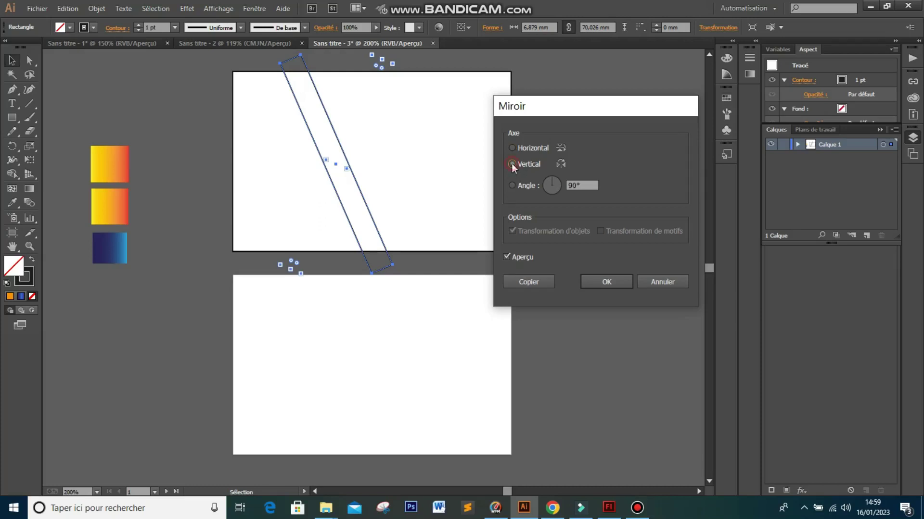
click(530, 282)
click(623, 231)
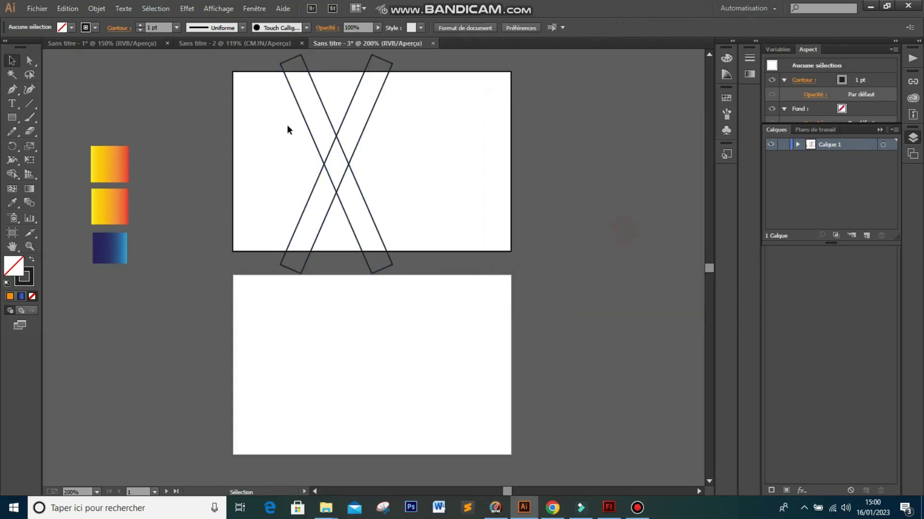
Step: Fine-tune the rotation of the right-leaning and left-leaning strips
click(380, 230)
drag(404, 288, 408, 265)
click(305, 264)
drag(310, 282, 281, 280)
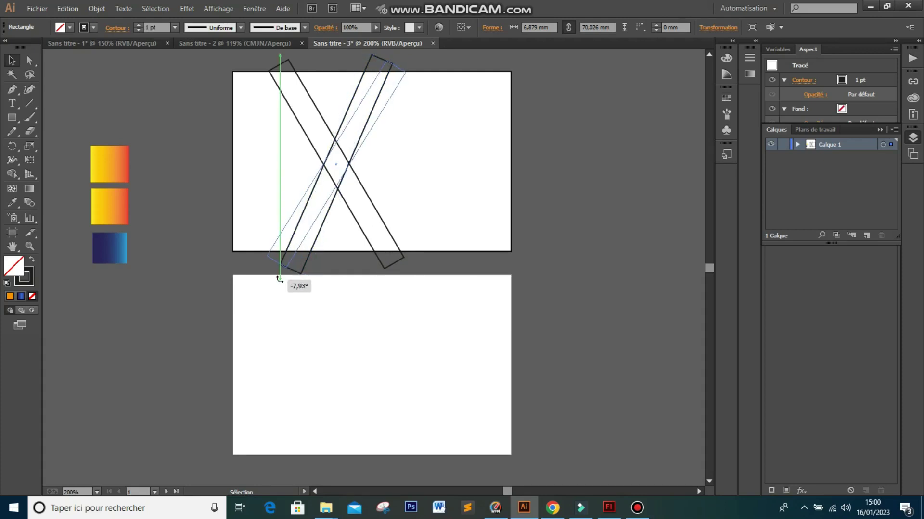
drag(277, 278, 275, 271)
click(622, 260)
Step: Select both crossed strips and shift them to the right
click(363, 149)
shift+click(368, 193)
drag(367, 193, 379, 193)
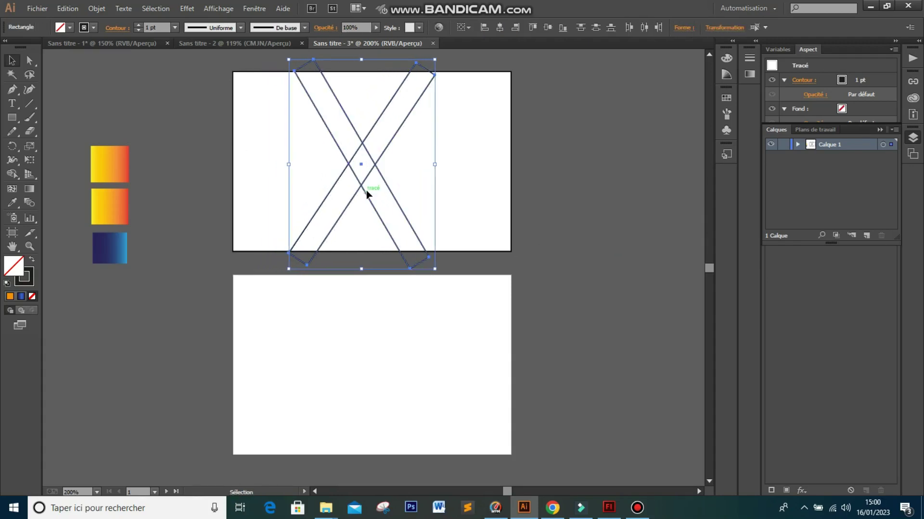
Step: Select everything and merge the crossed strip regions with the Shape Builder
click(567, 227)
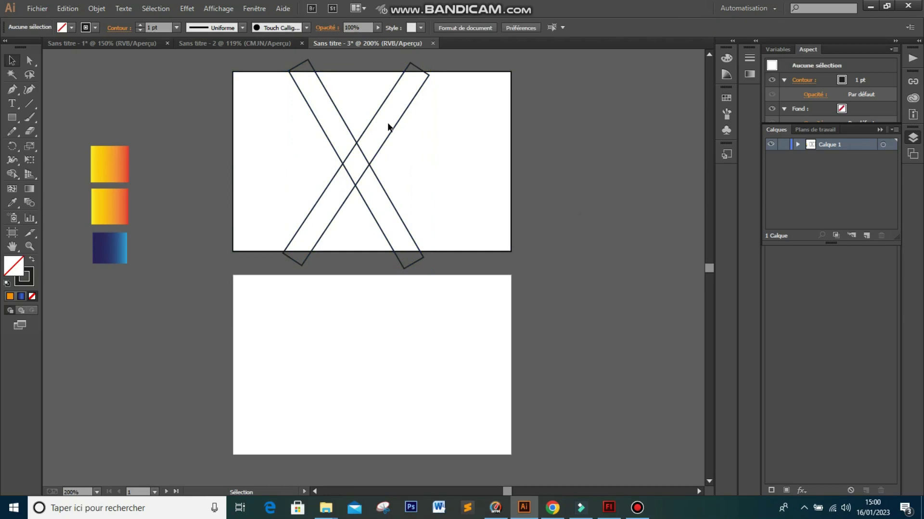
key(ctrl+a)
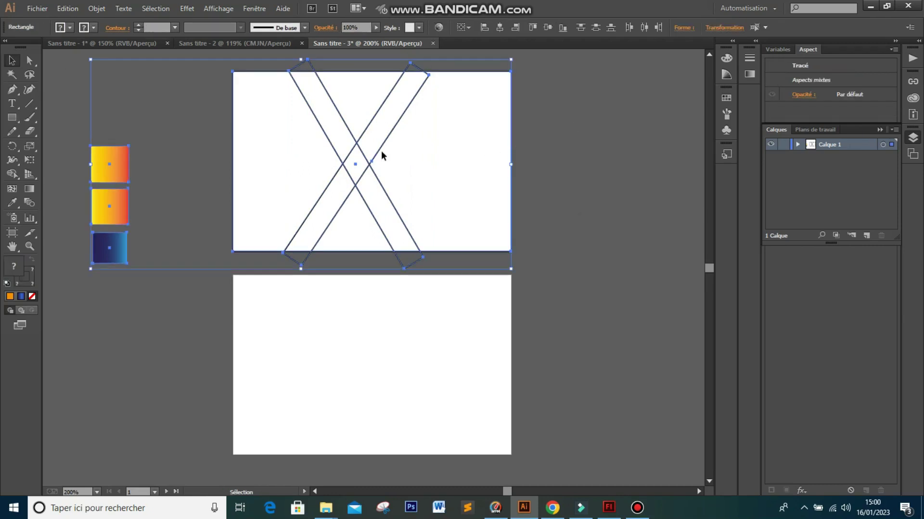
click(12, 174)
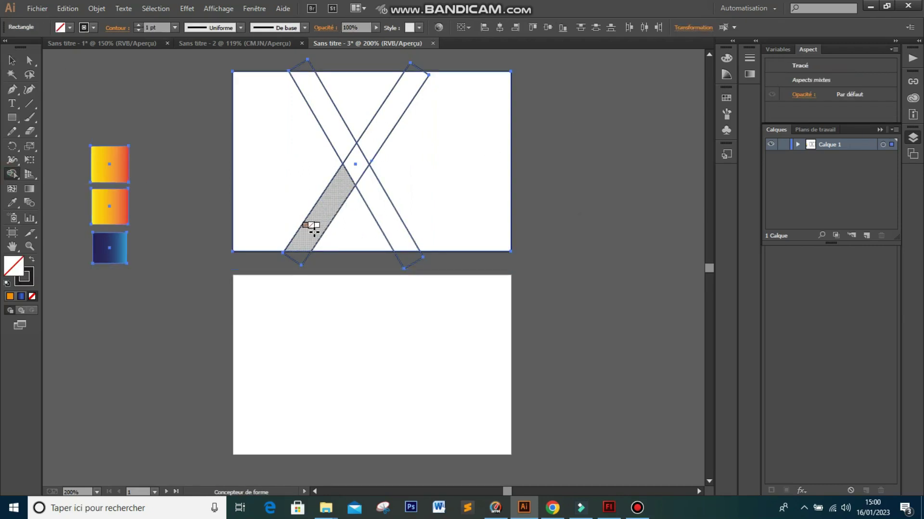
drag(313, 231, 355, 162)
click(13, 60)
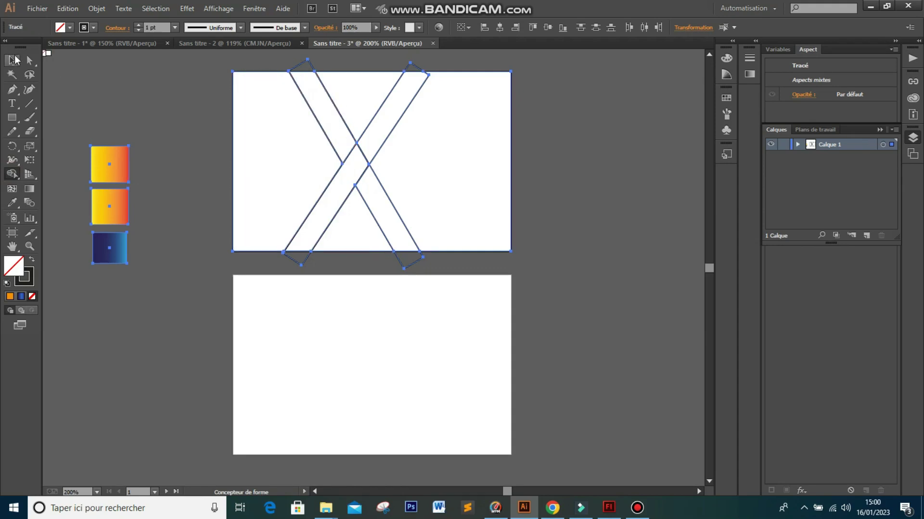
Step: Delete the four outer strip pieces, leaving only the right-pointing chevron
click(643, 195)
click(419, 74)
key(Delete)
click(305, 64)
key(Delete)
click(418, 264)
key(Delete)
click(294, 259)
key(Delete)
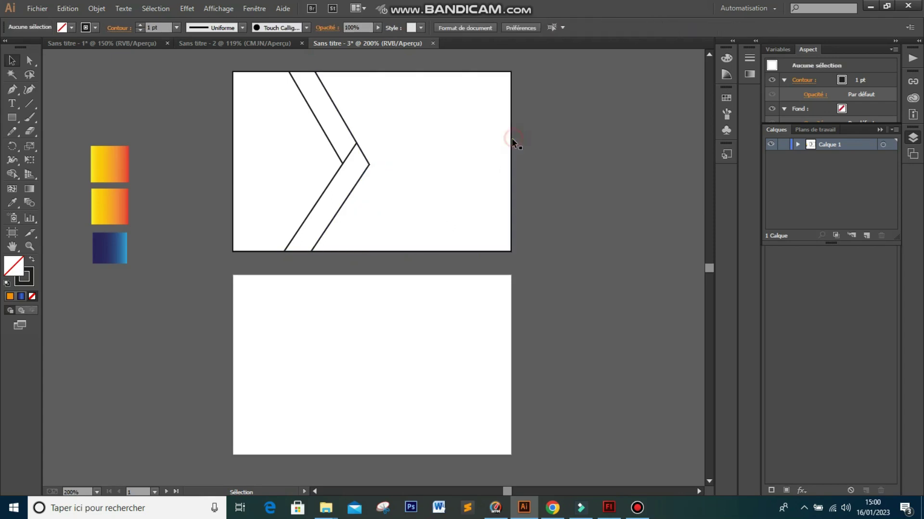
Step: Eyedropper the blue gradient swatch onto the shape left of the chevron
click(234, 200)
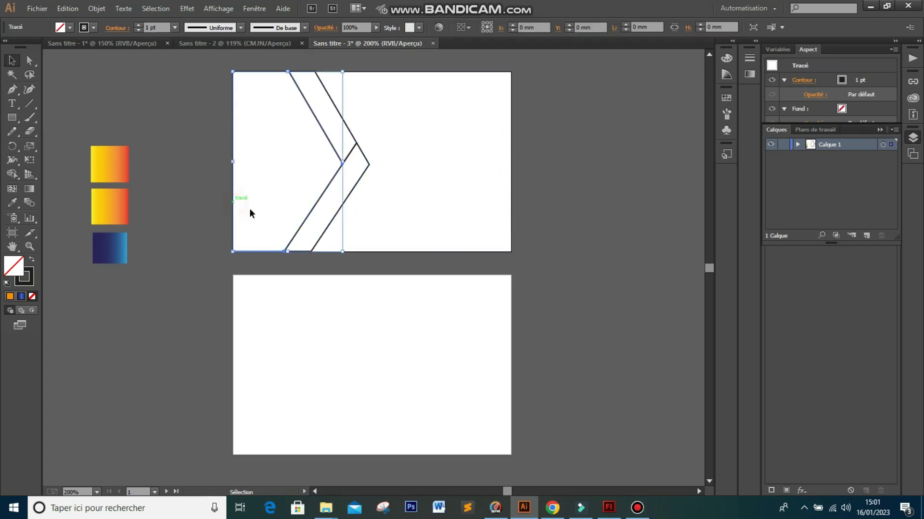
click(12, 202)
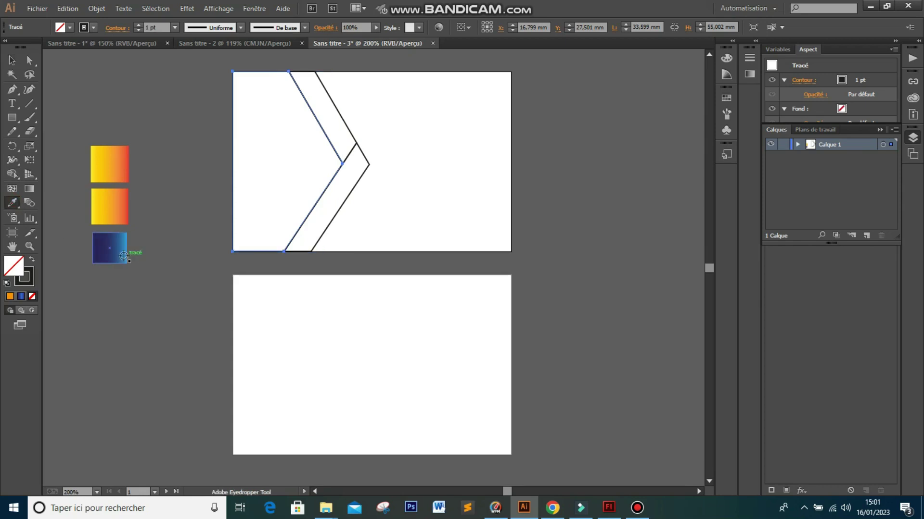
click(116, 252)
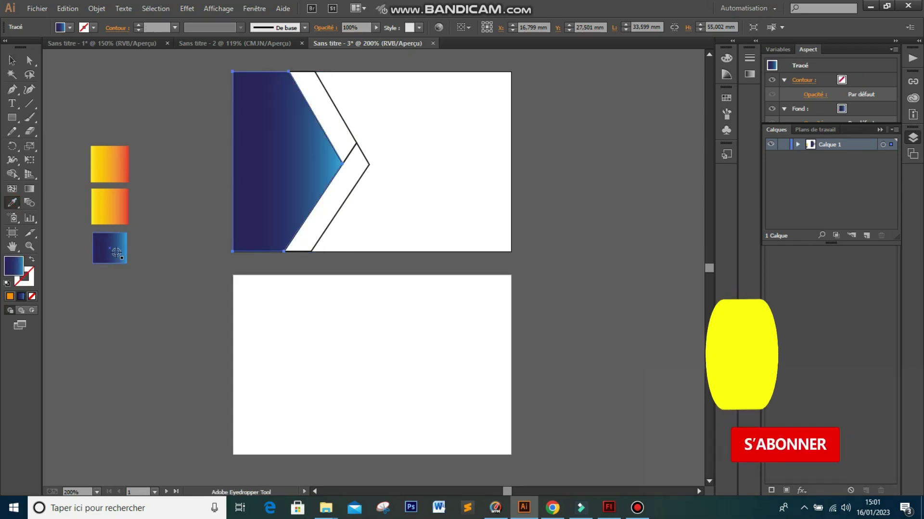
key(v)
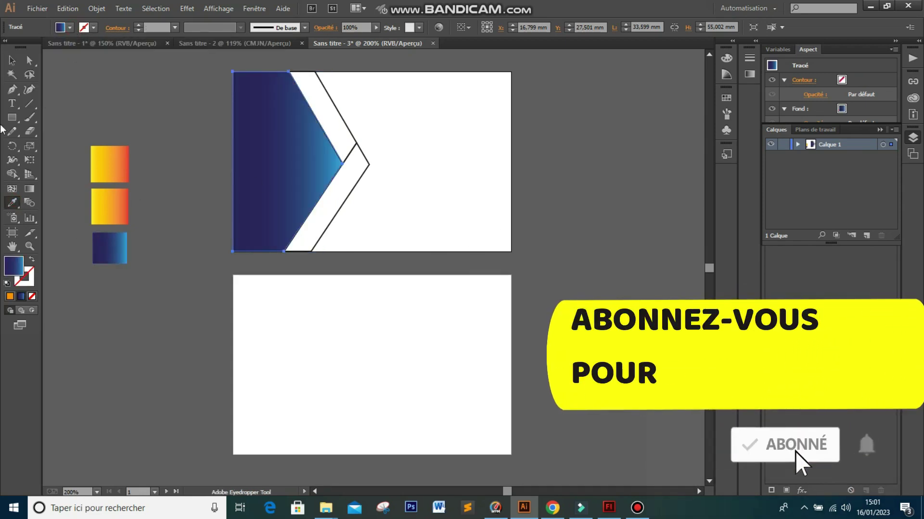
click(460, 208)
Step: Eyedropper the orange gradient swatch onto the chevron shapes
drag(382, 126, 348, 191)
click(12, 203)
click(110, 206)
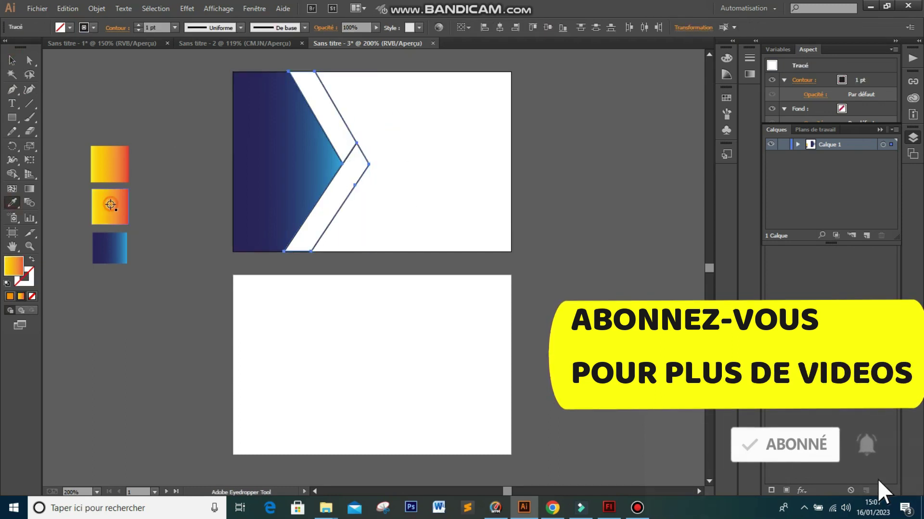
key(v)
click(613, 226)
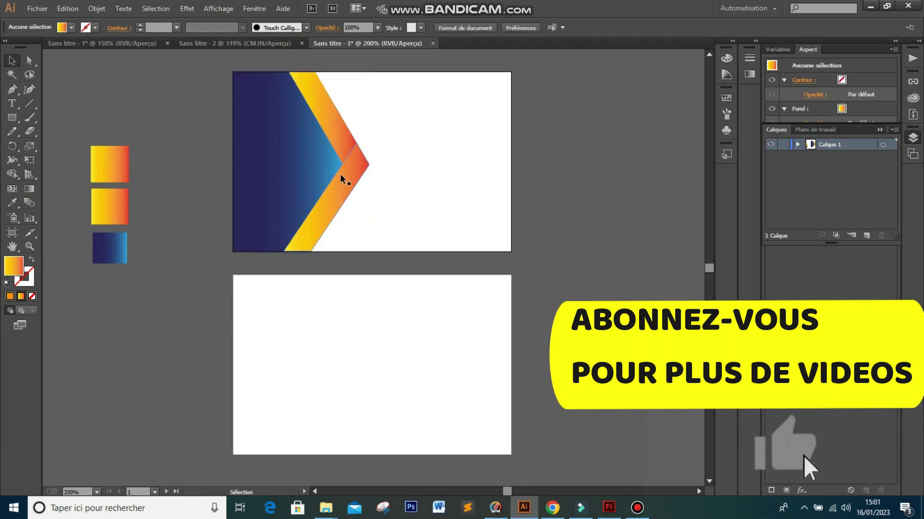
Step: Move the light-blue stop to mid-gradient and add a dark navy stop at the right end
click(289, 184)
click(748, 74)
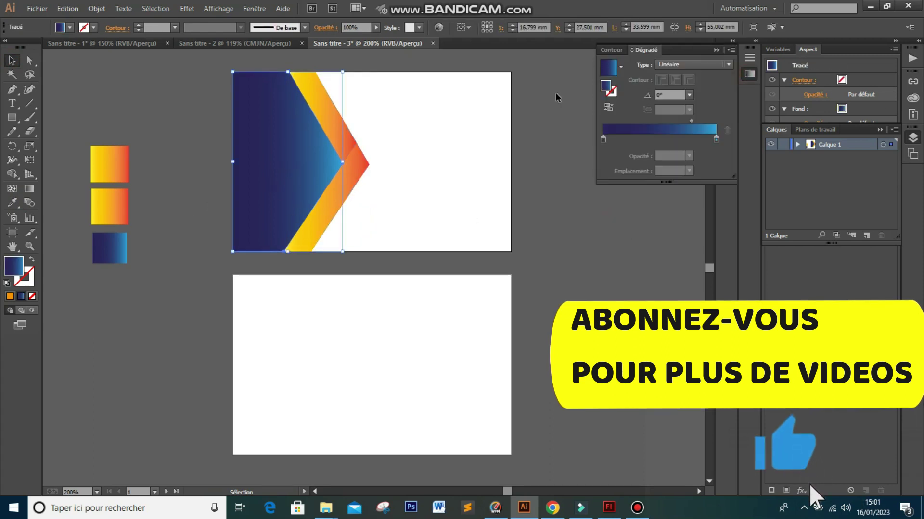
drag(716, 139, 662, 139)
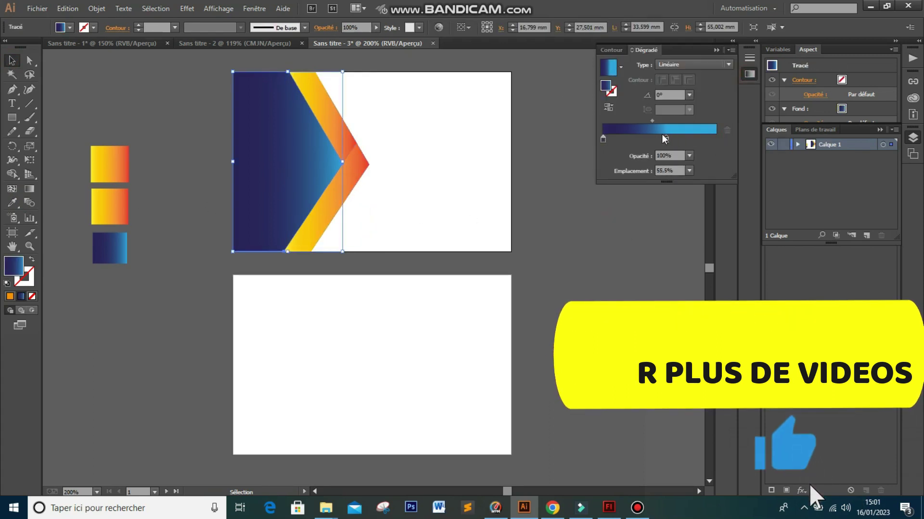
double_click(711, 139)
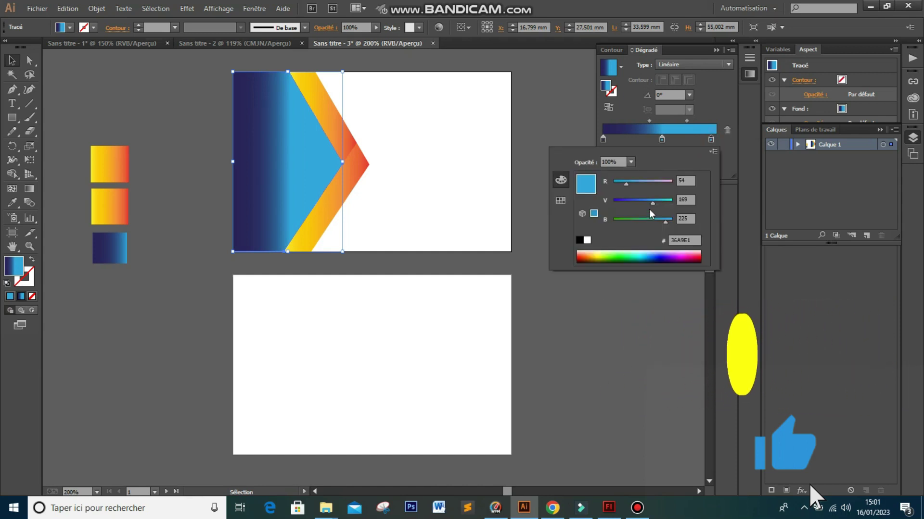
click(560, 201)
click(642, 183)
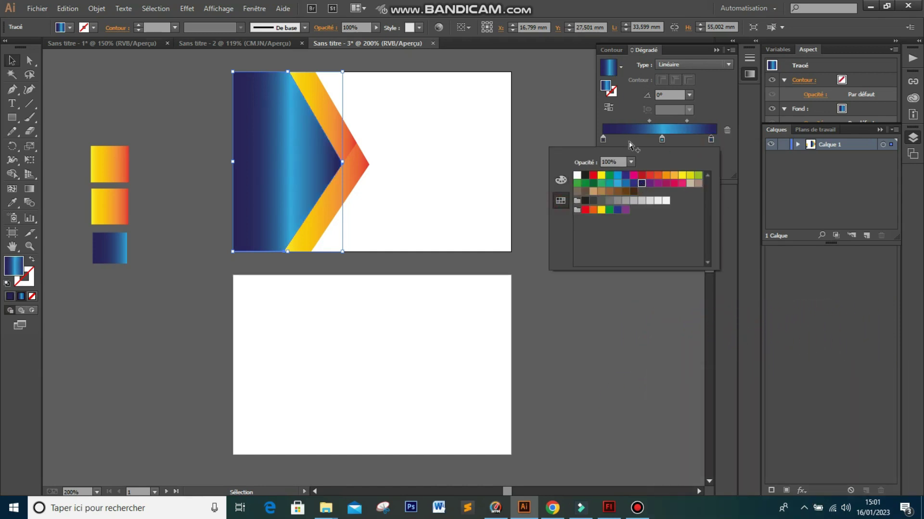
drag(648, 121, 633, 121)
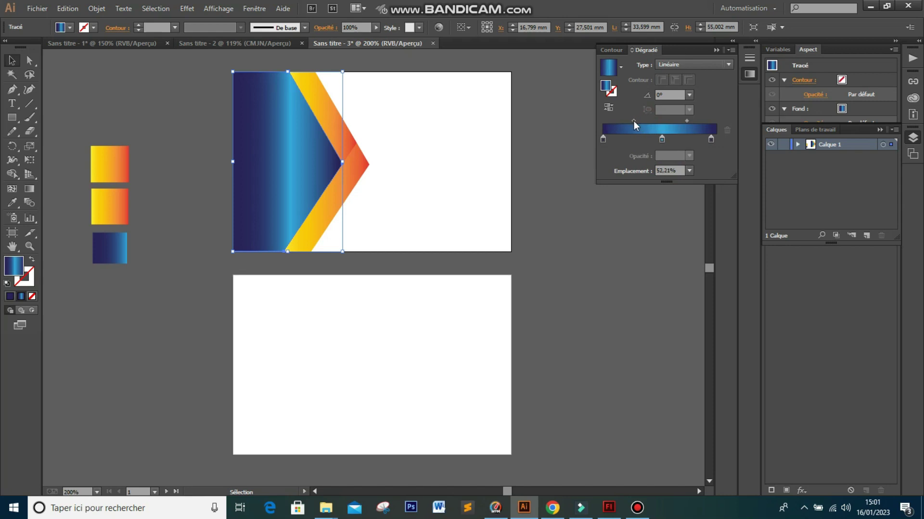
Step: Darken the middle gradient stop to a bluer shade and nudge the midpoint left
click(661, 141)
double_click(661, 139)
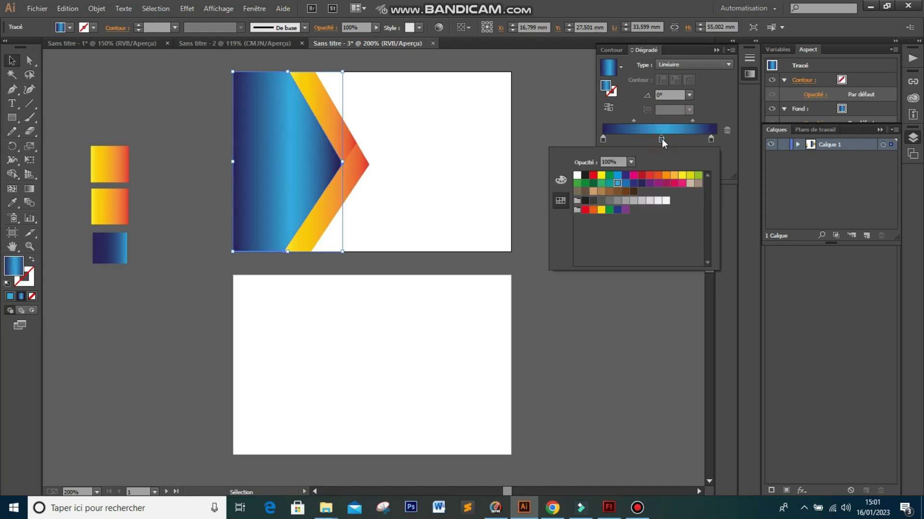
click(566, 180)
drag(651, 203, 639, 203)
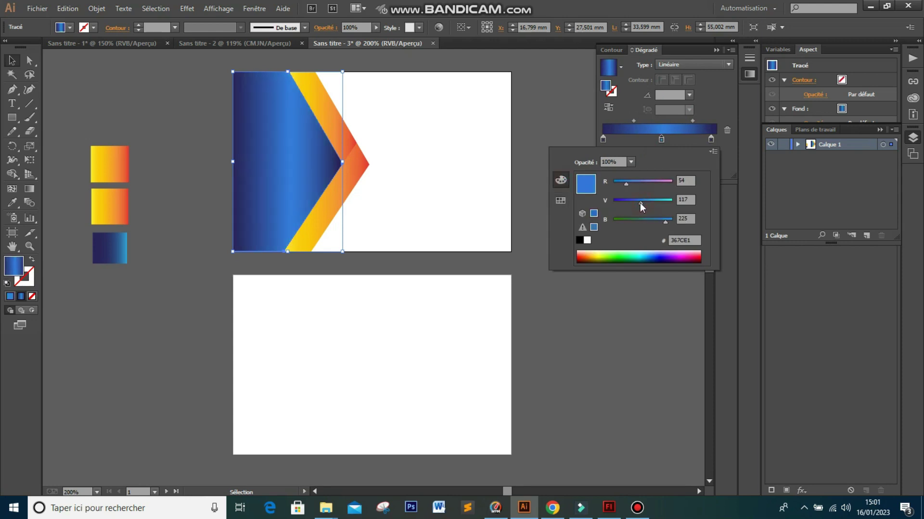
click(712, 137)
click(603, 139)
click(631, 121)
drag(631, 121, 630, 121)
click(553, 315)
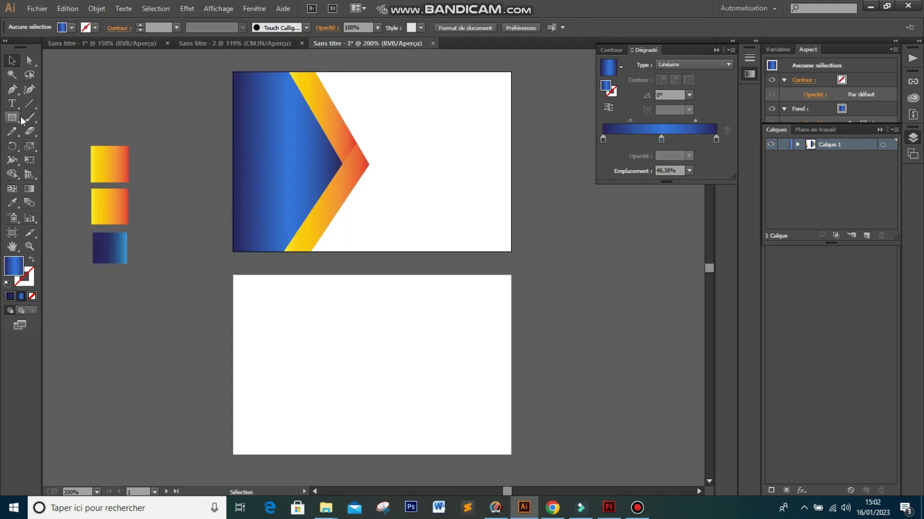
Step: Draw a blue gradient band across the back card
drag(231, 373, 511, 394)
click(19, 60)
click(607, 350)
Step: Add an unfilled, dark-blue-outlined hexagon, rotated a quarter turn and moved over the band
drag(16, 118, 49, 158)
mouse_move(348, 313)
mouse_down()
mouse_move(381, 314)
mouse_move(379, 260)
mouse_up()
click(13, 60)
click(70, 27)
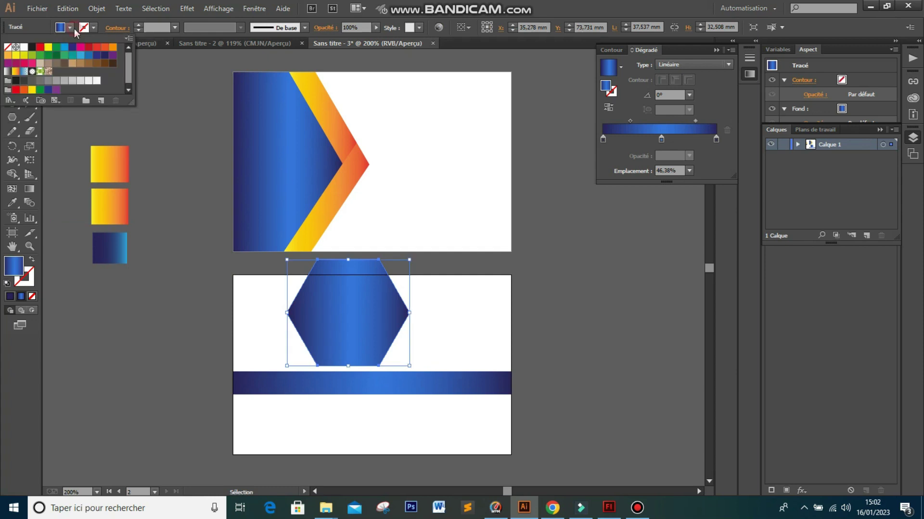
click(6, 50)
click(84, 29)
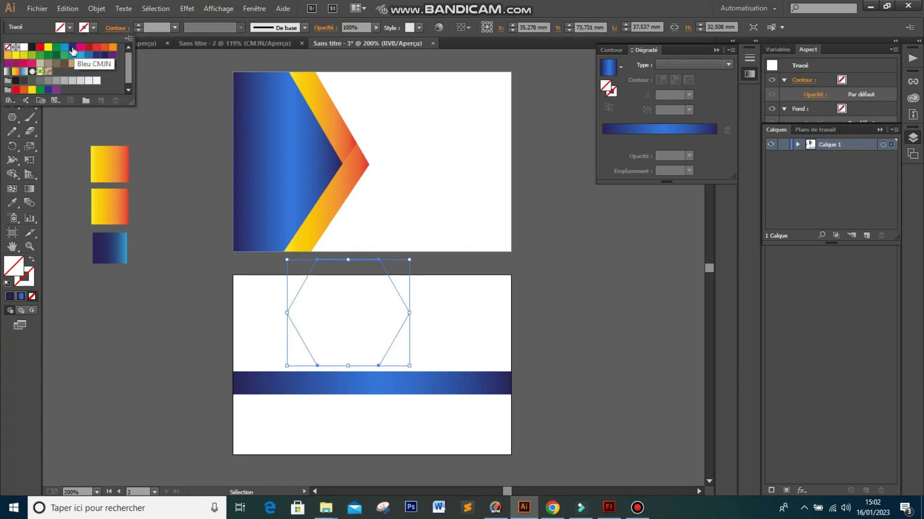
click(72, 46)
click(431, 347)
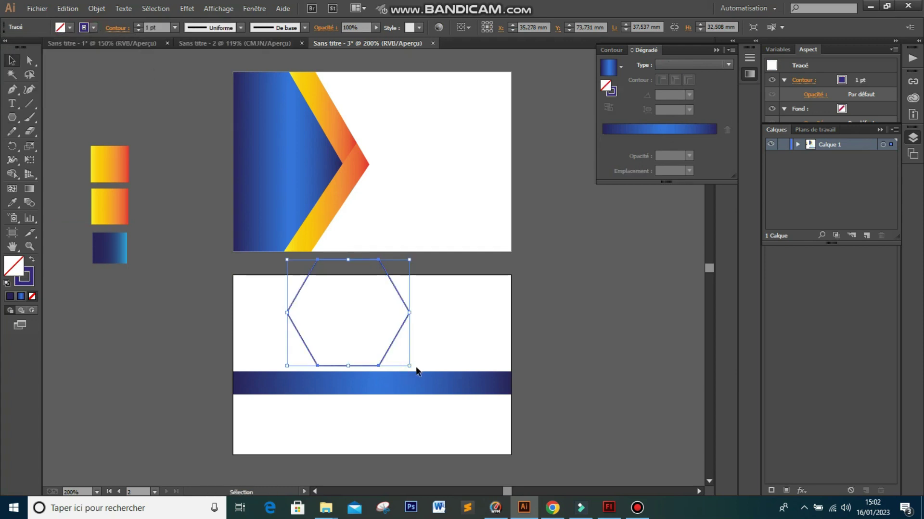
drag(415, 367, 428, 215)
mouse_move(385, 279)
mouse_down()
mouse_move(409, 322)
mouse_move(403, 340)
mouse_move(410, 336)
mouse_up()
Step: Nudge the hexagon down and send it behind the blue band
click(462, 366)
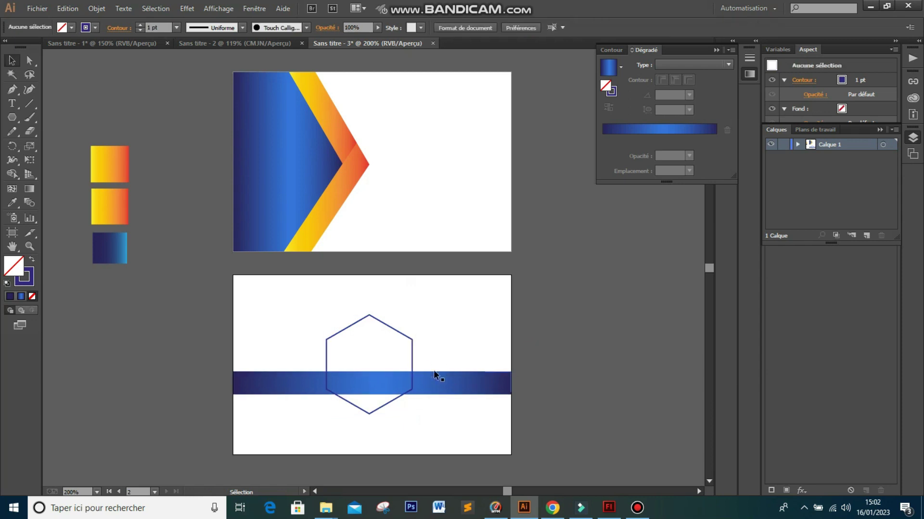
click(412, 354)
key(Down)
key(Down)
key(Down)
key(Down)
click(581, 388)
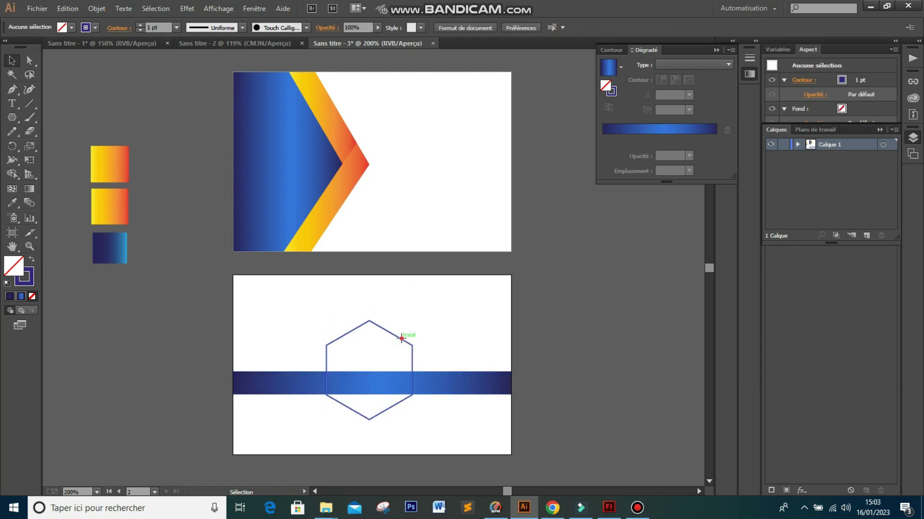
right_click(401, 338)
click(635, 362)
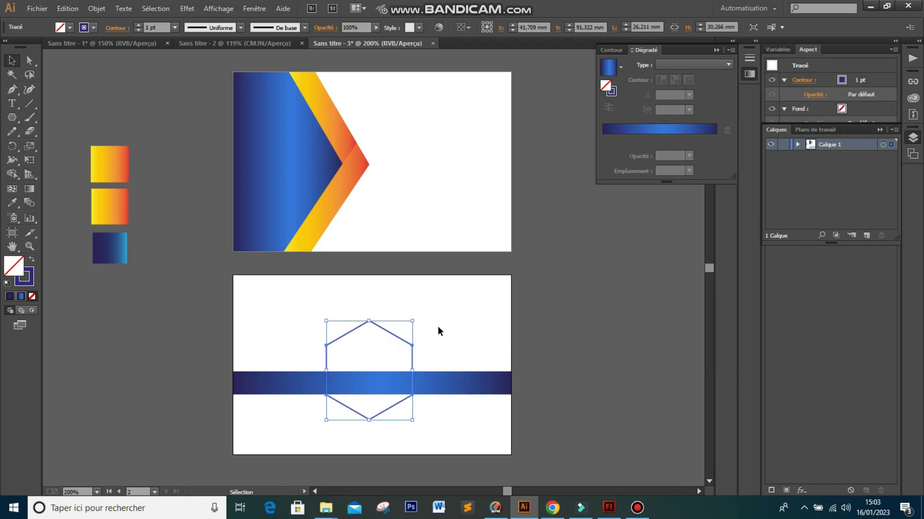
Step: Copy the hexagon, paste it in back, and shrink it into an inner hexagon
click(67, 8)
click(91, 72)
click(67, 9)
click(104, 120)
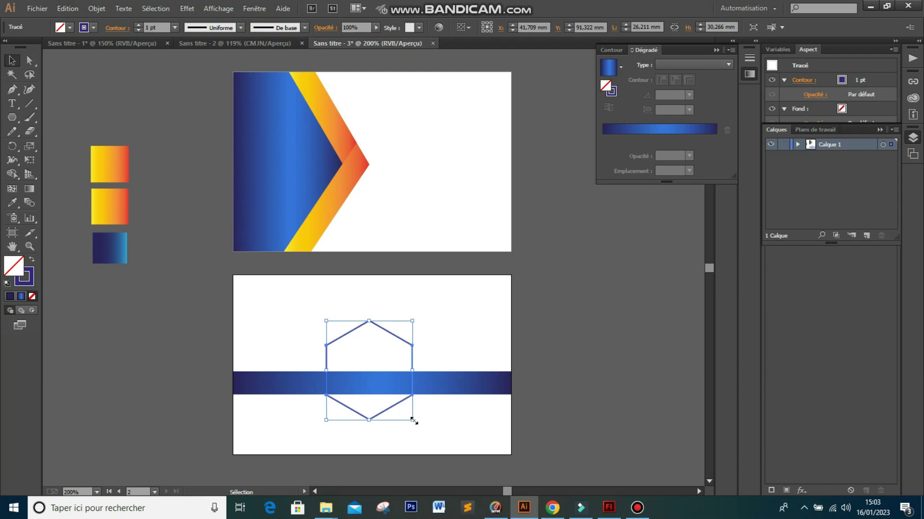
drag(412, 420, 405, 412)
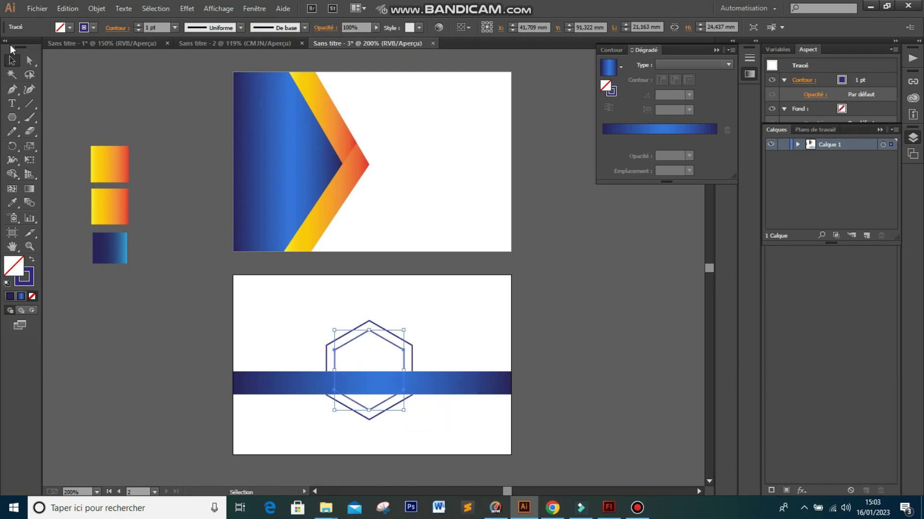
Step: Split the band and both hexagons with the Shape Builder and delete the inner leftovers
drag(491, 333, 356, 428)
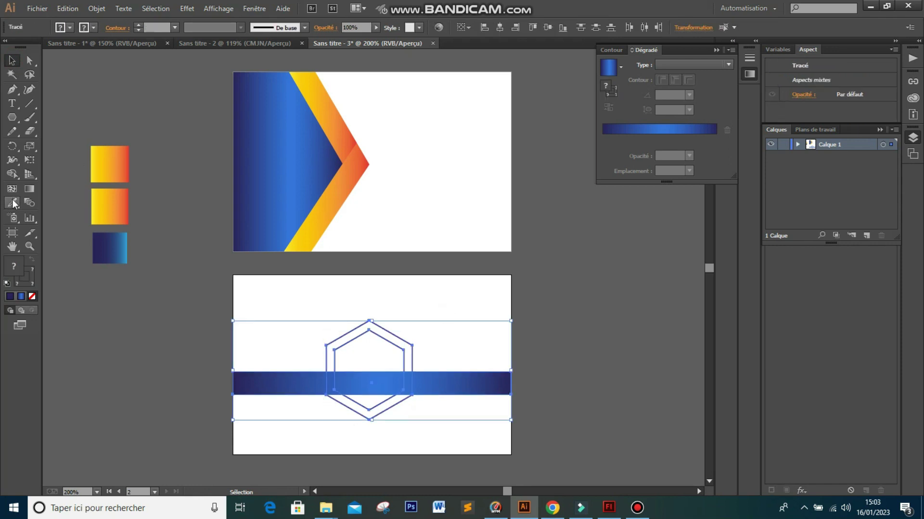
click(12, 174)
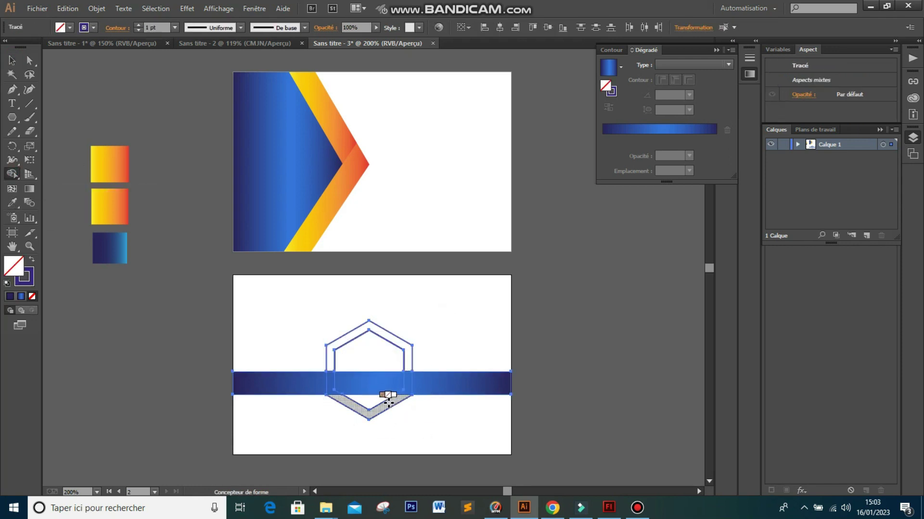
click(12, 61)
click(394, 350)
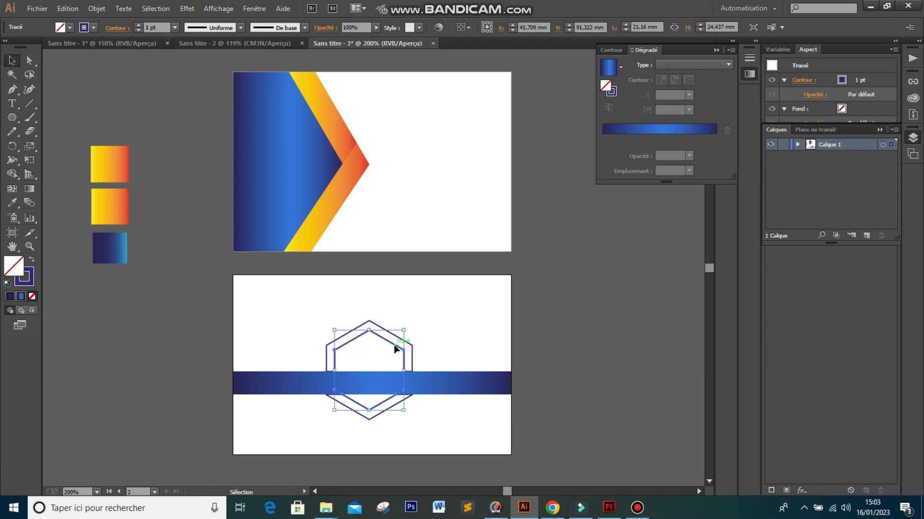
click(411, 421)
drag(378, 412, 379, 418)
click(418, 408)
click(386, 400)
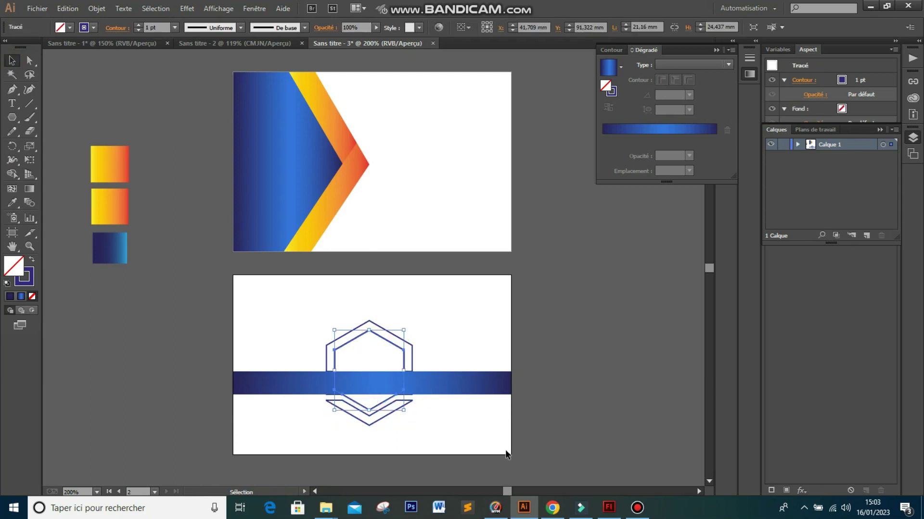
click(381, 403)
key(Delete)
click(412, 354)
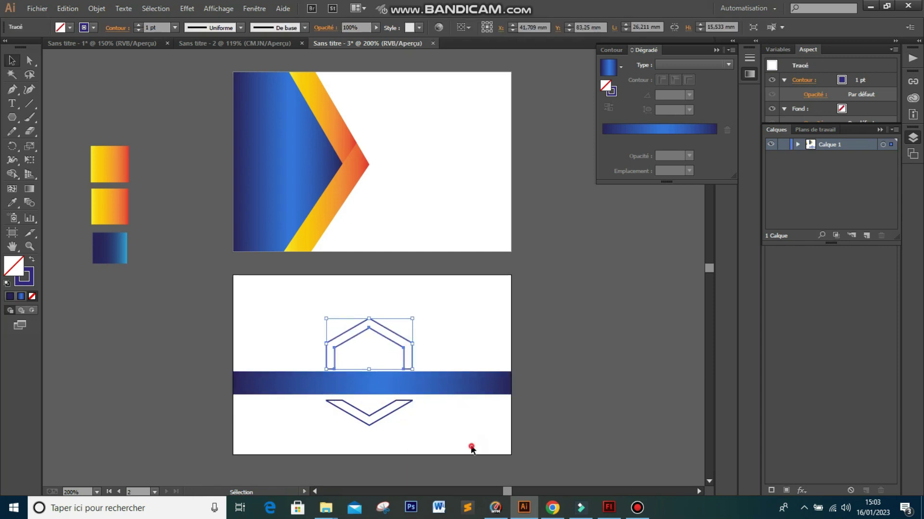
click(469, 443)
Step: Eyedropper the blue gradient onto the house shape and lower chevron, nudging the chevron up
click(403, 351)
click(12, 202)
click(249, 171)
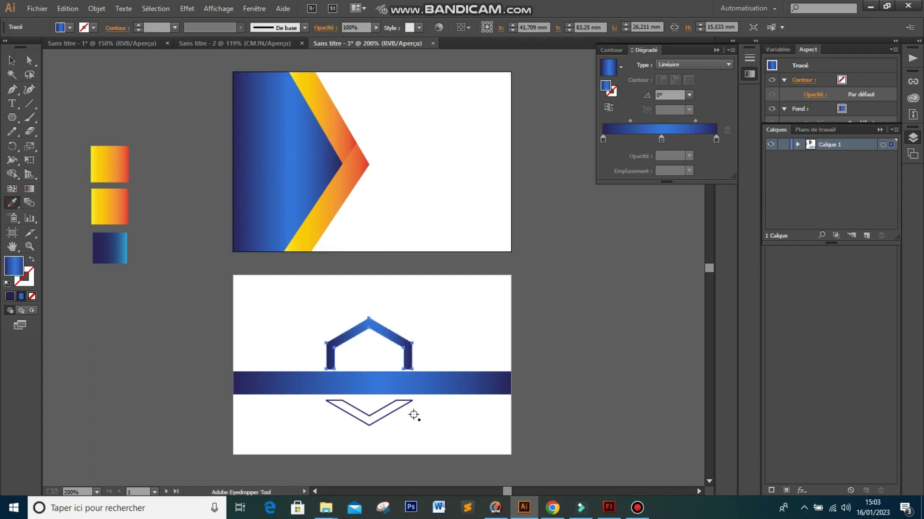
ctrl+click(404, 408)
click(284, 169)
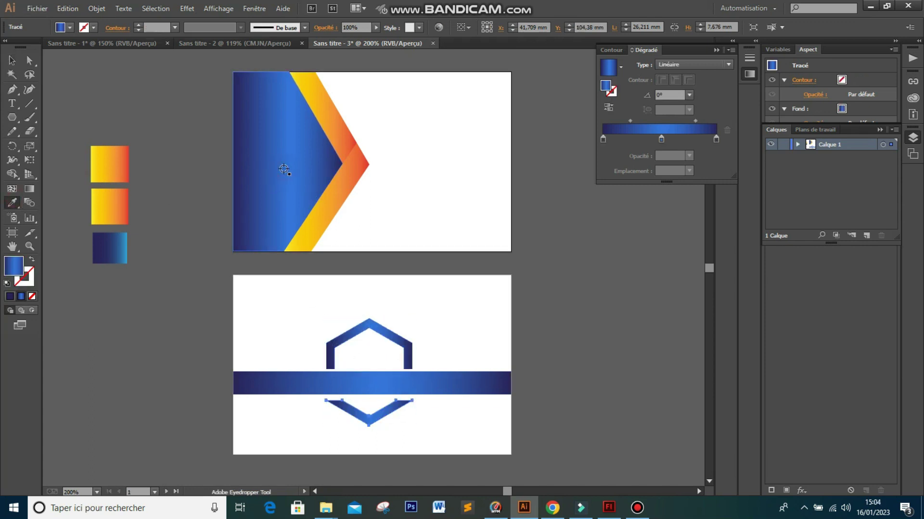
click(12, 60)
click(464, 426)
click(382, 424)
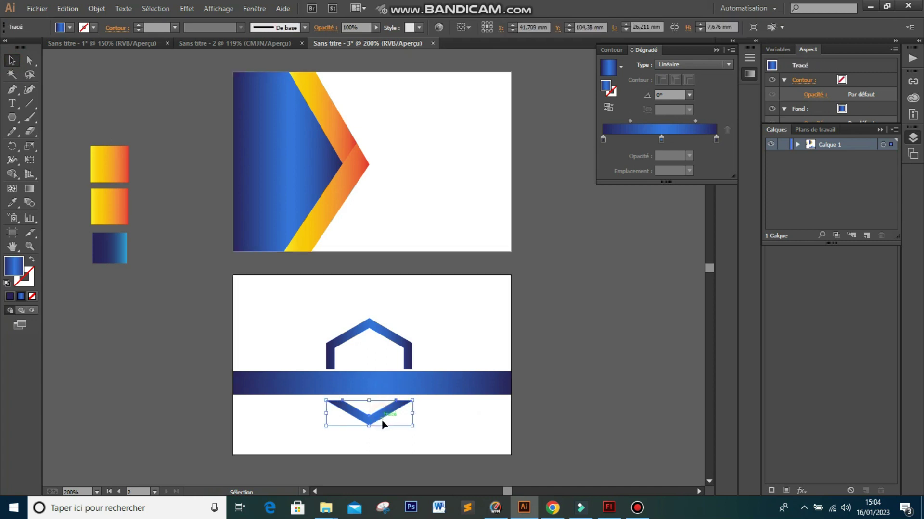
key(Up)
key(Up)
key(Up)
click(142, 428)
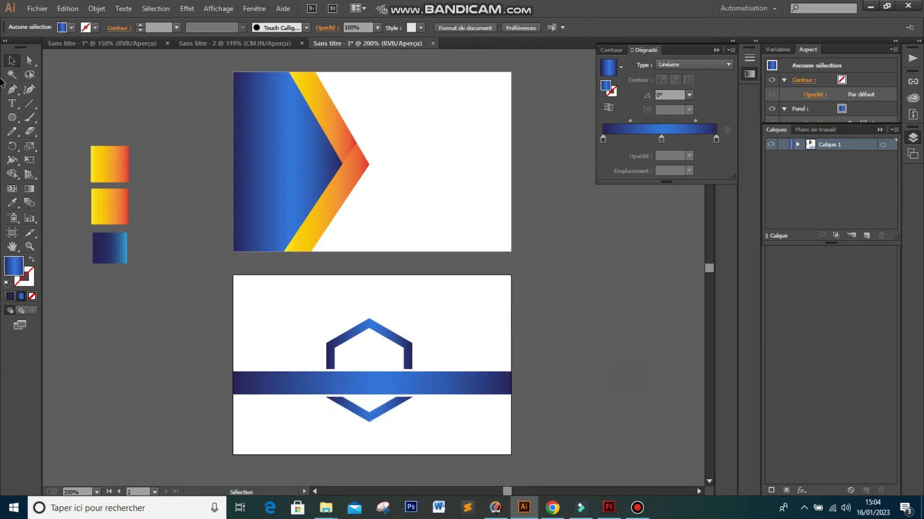
Step: Round the tip of the orange chevron using its live-corner widget
drag(18, 117, 61, 128)
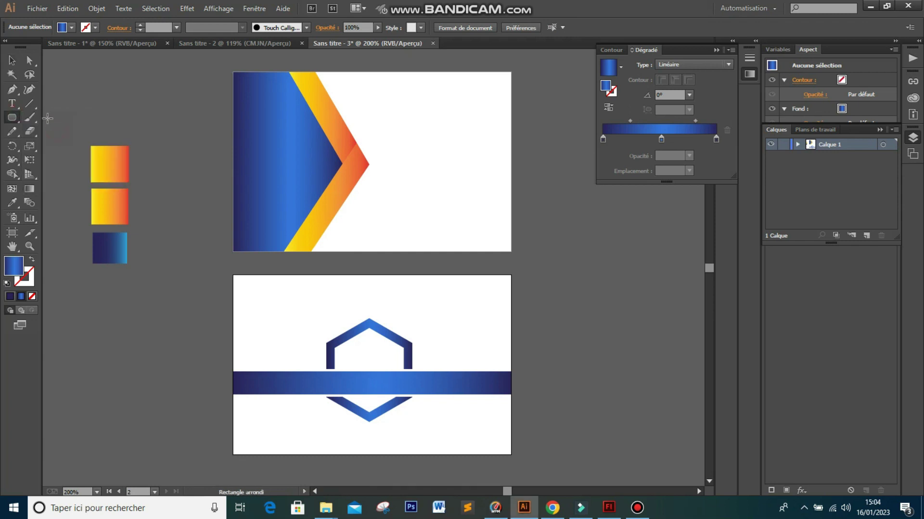
click(369, 165)
drag(362, 164, 332, 170)
key(v)
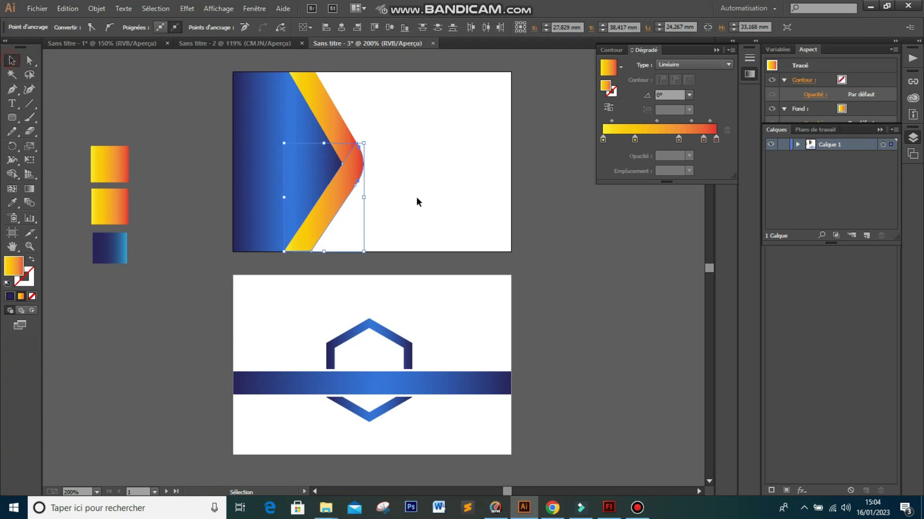
click(62, 157)
Step: Draw a thin bar right of the chevron and fill it with solid orange
drag(12, 117, 53, 116)
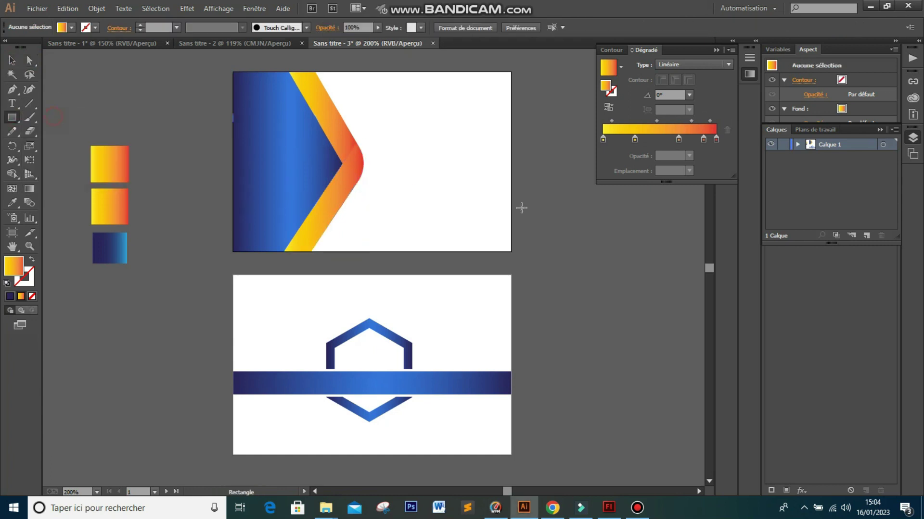
drag(366, 135, 504, 143)
key(v)
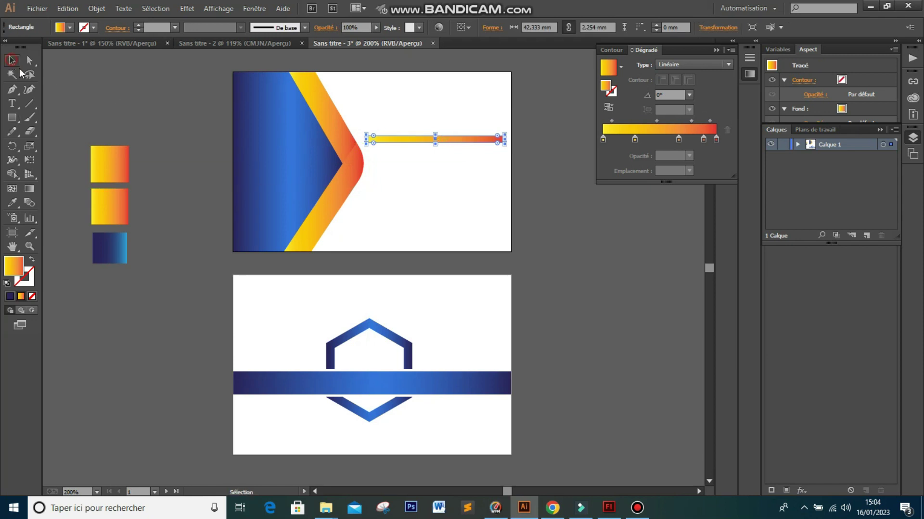
click(468, 187)
click(465, 143)
drag(436, 143, 435, 140)
click(70, 28)
click(113, 47)
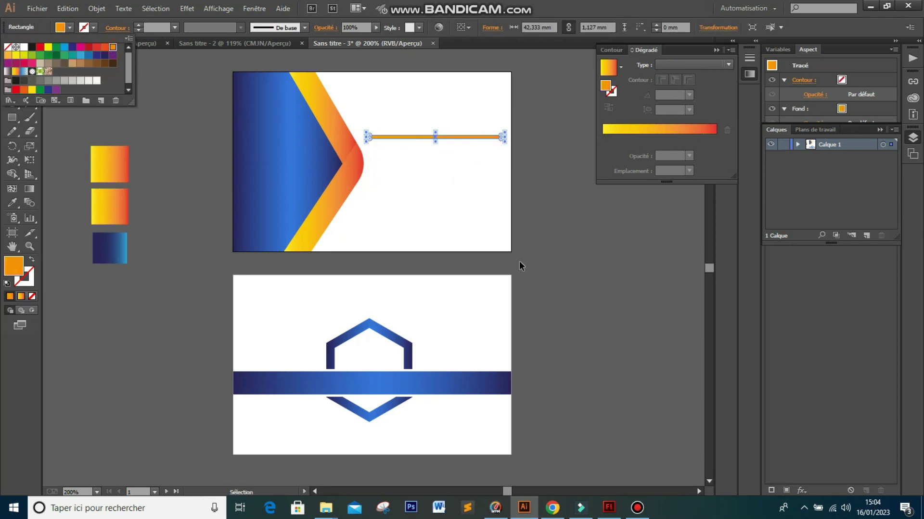
click(446, 213)
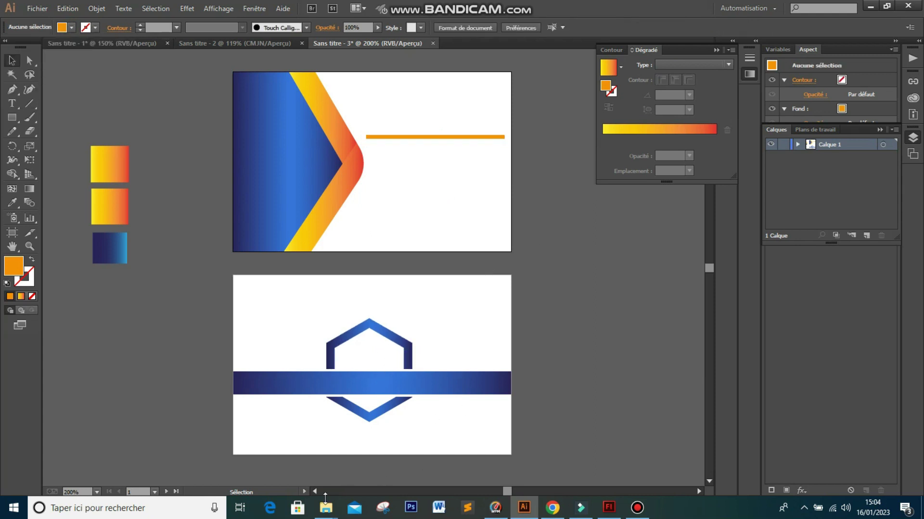
Step: Drag the secregraph logo PNG from Documents onto the back card in Illustrator
mouse_move(325, 508)
click(217, 436)
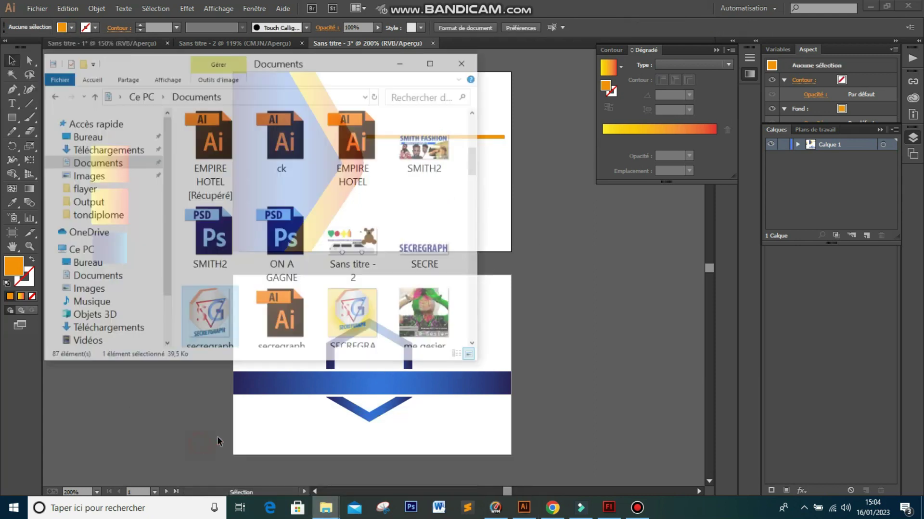
mouse_move(195, 289)
mouse_down()
mouse_move(372, 379)
mouse_move(378, 339)
mouse_move(396, 334)
mouse_up()
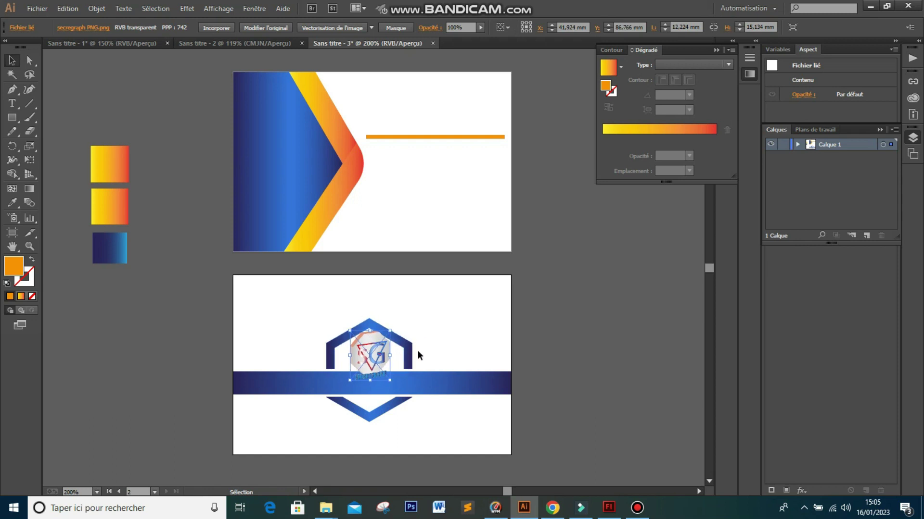
Step: Try enlarging the house shape and lower chevron, then undo the change
click(408, 354)
drag(413, 319, 422, 313)
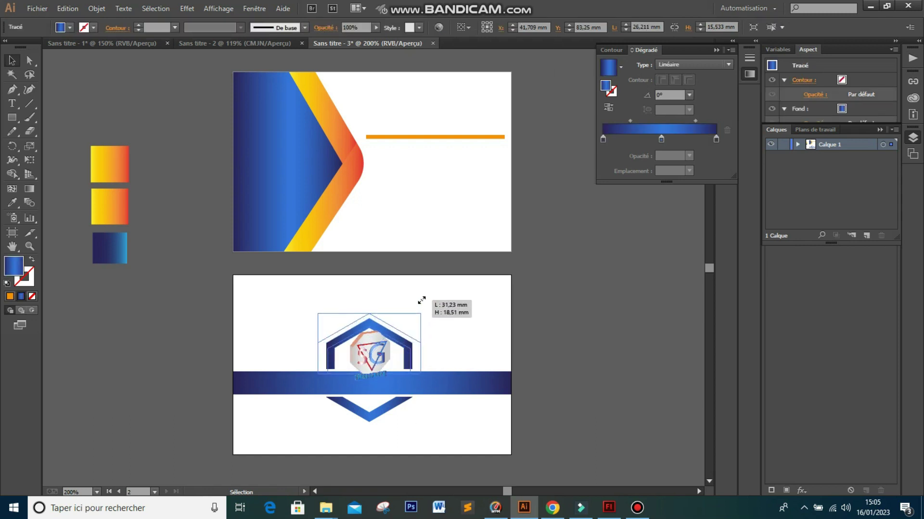
click(370, 409)
drag(413, 422, 422, 437)
key(Down)
key(Down)
key(Down)
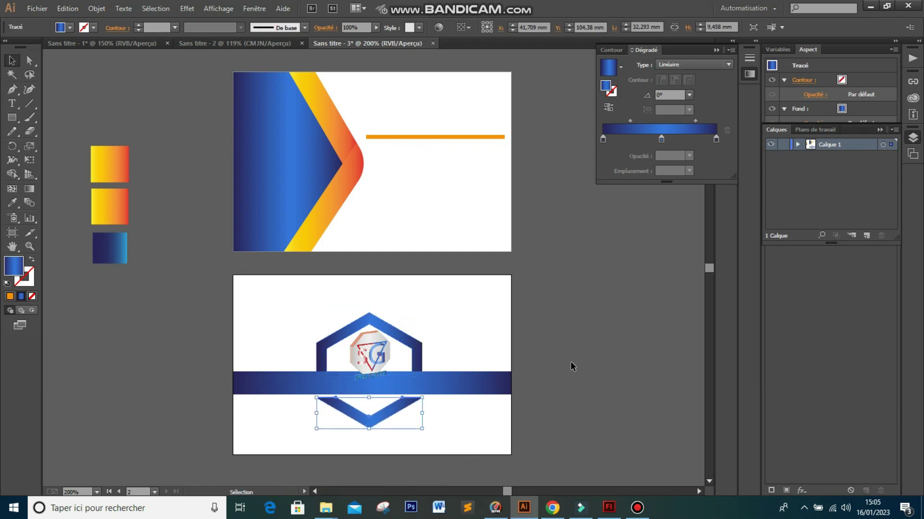
click(571, 362)
key(ctrl+z)
key(ctrl+z)
key(ctrl+z)
key(ctrl+z)
key(ctrl+z)
Step: Scale the logo down and centre it inside the hexagon above the band
click(370, 352)
drag(388, 331, 381, 343)
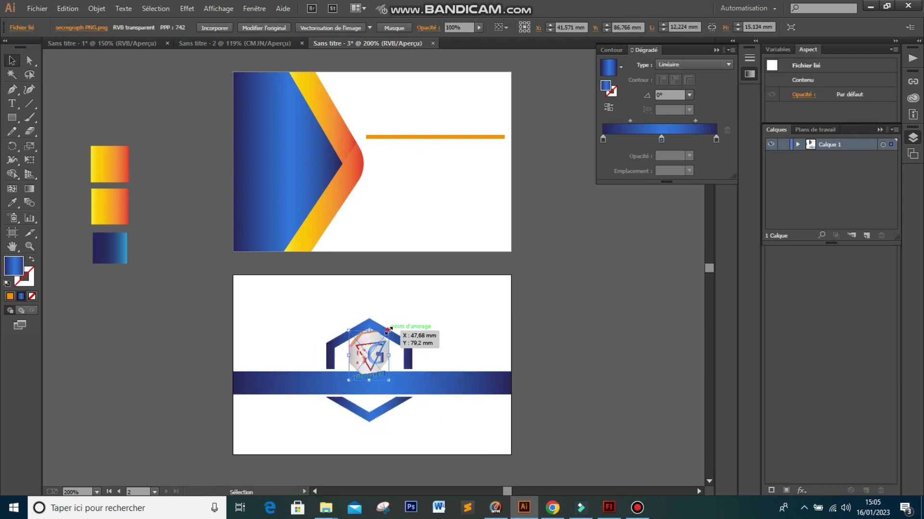
drag(376, 343, 385, 335)
click(448, 313)
click(377, 365)
drag(385, 374, 368, 354)
click(384, 342)
click(412, 418)
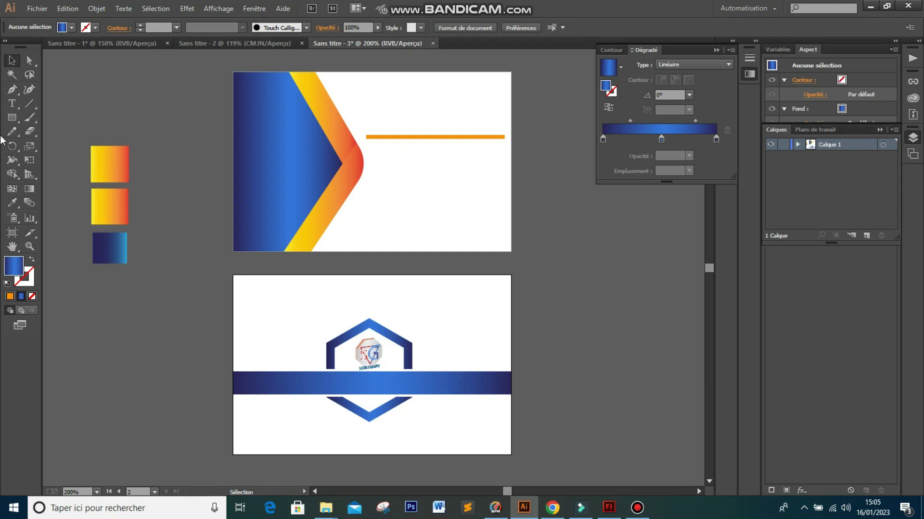
Step: Type SECRETGRAPH at the front card's top right and make it bold dark blue
click(13, 103)
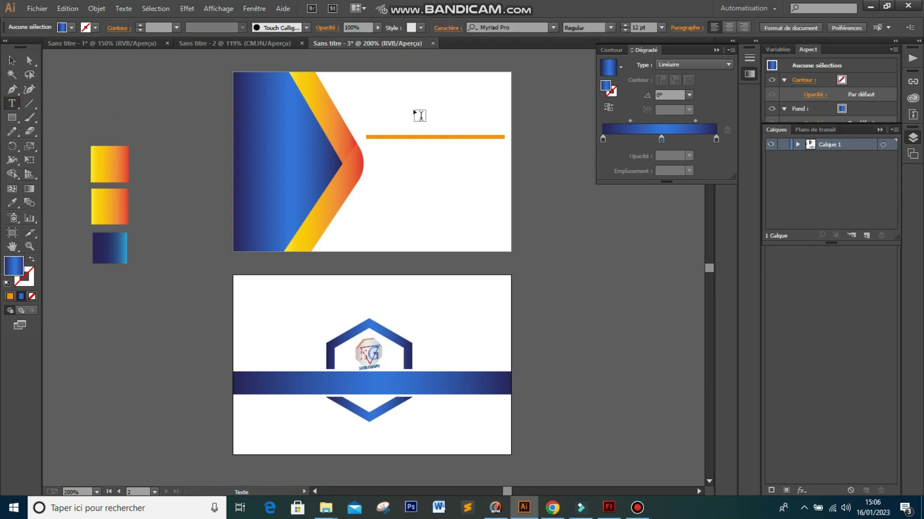
click(357, 101)
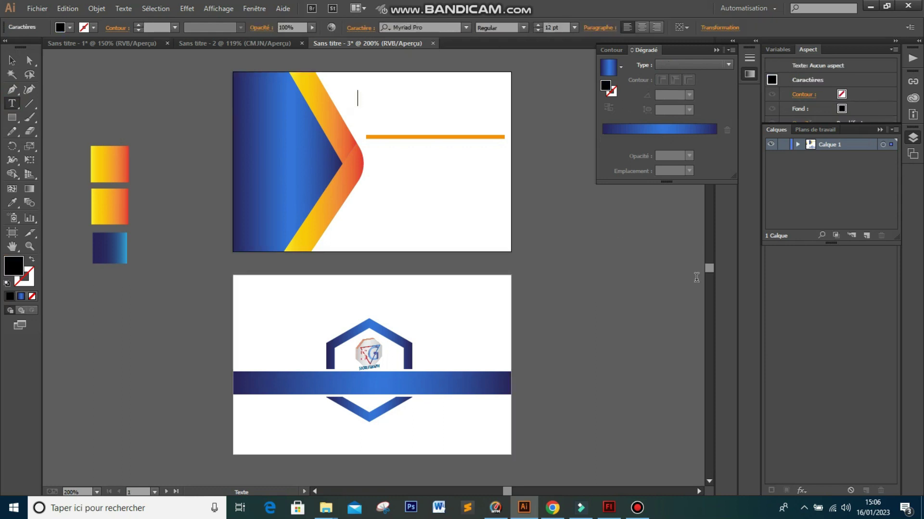
text(SECRETGRAPH)
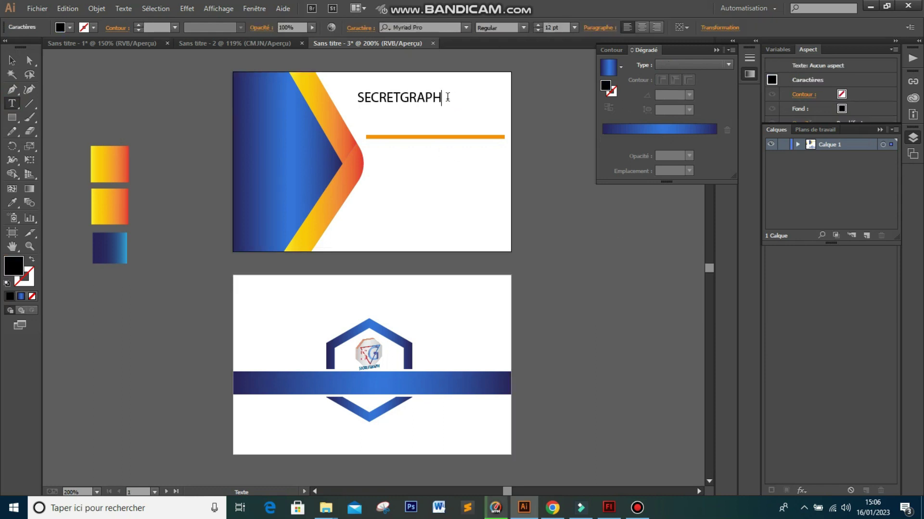
drag(448, 97, 352, 97)
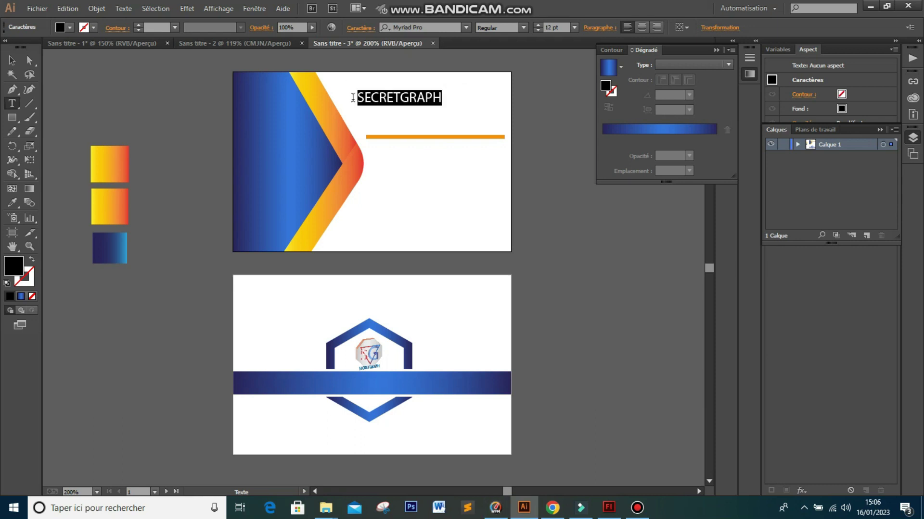
click(522, 30)
click(491, 140)
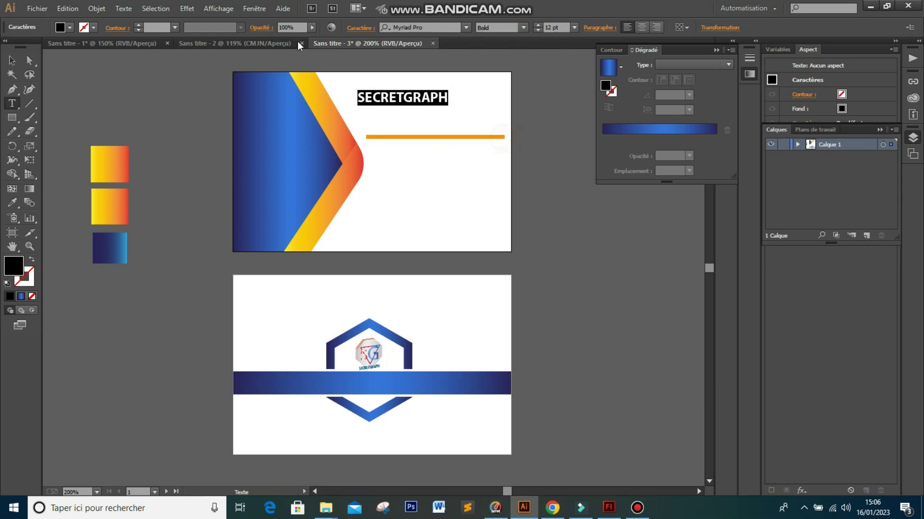
click(70, 27)
click(28, 54)
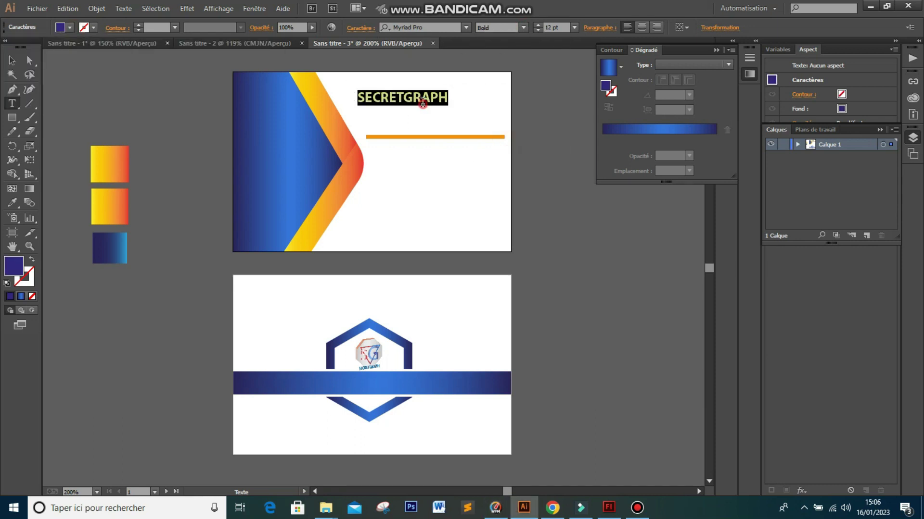
Step: Shift SECRETGRAPH slightly right and raise the orange line just beneath it
click(12, 58)
drag(430, 97, 445, 97)
click(440, 197)
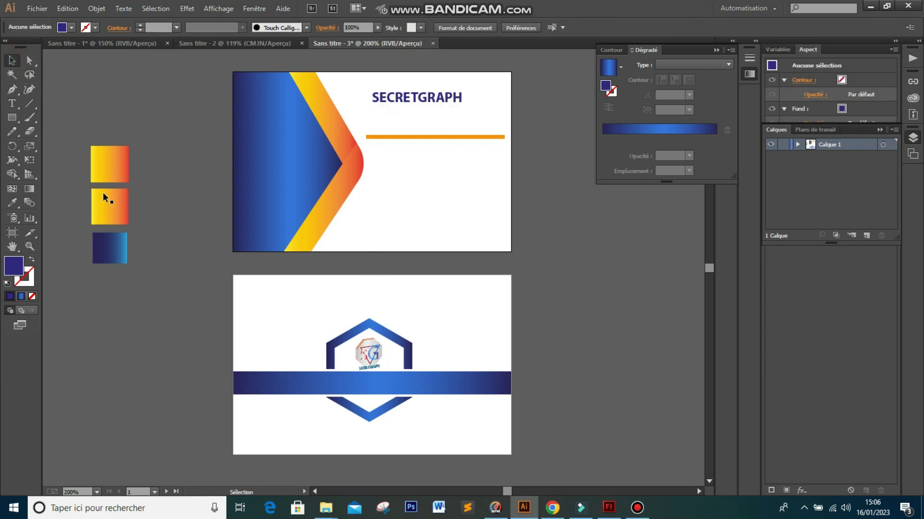
click(12, 103)
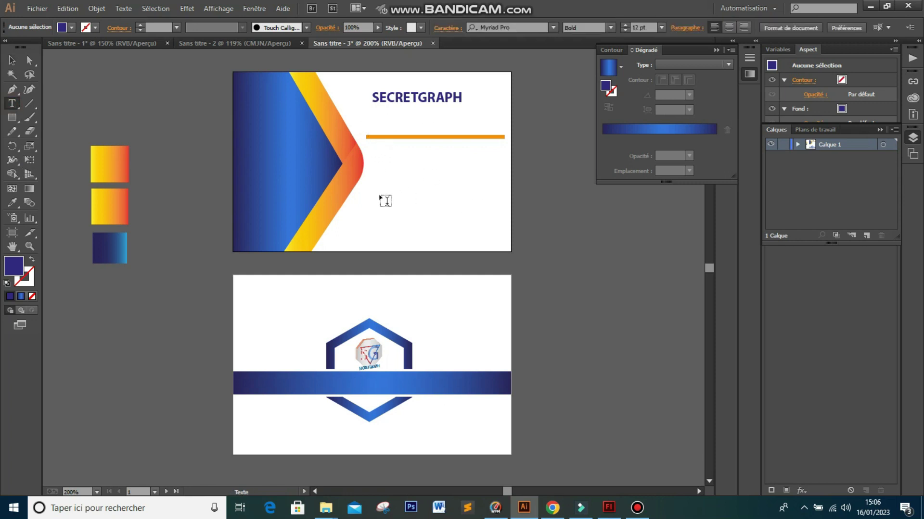
key(v)
drag(466, 137, 455, 119)
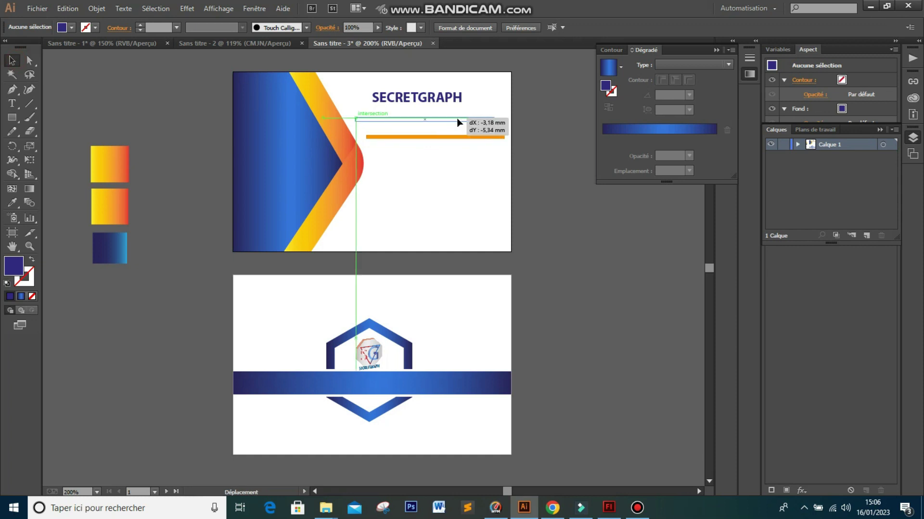
click(461, 171)
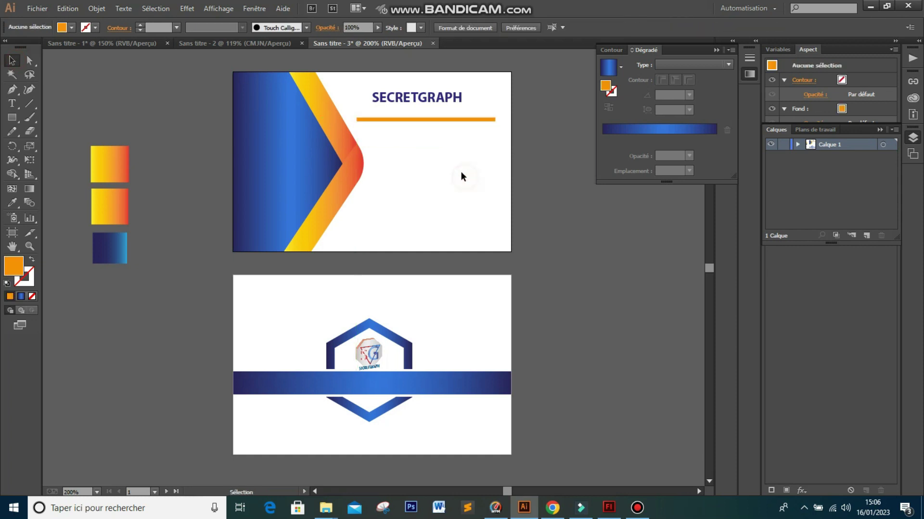
click(12, 104)
Step: Add a regular-weight Infographist subtitle directly beneath the orange line
click(390, 147)
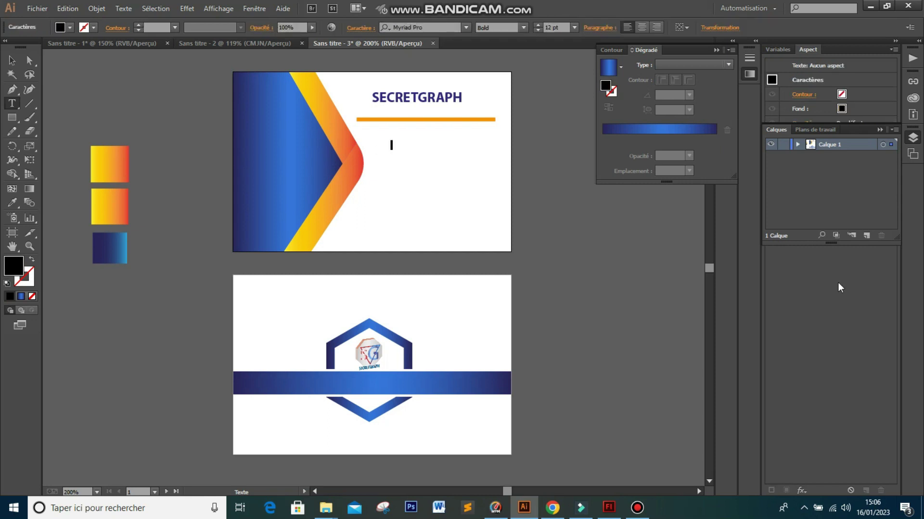
text(Infographist)
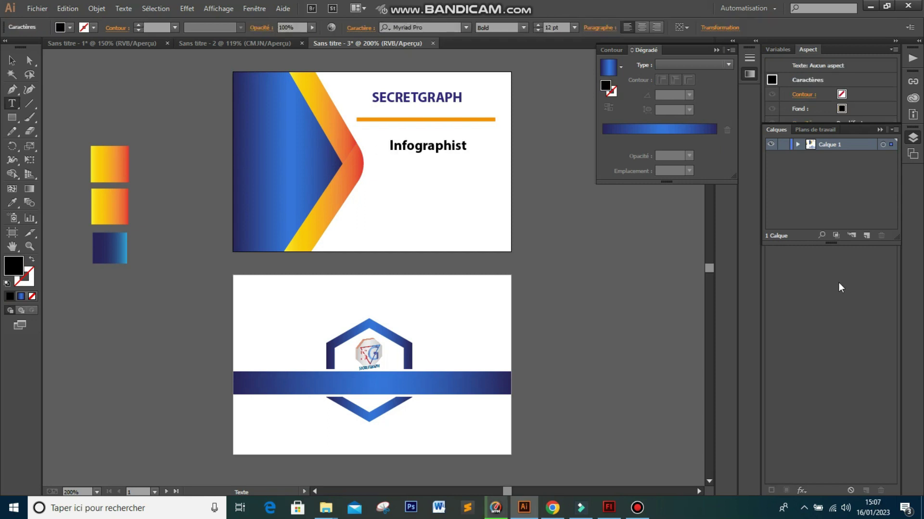
click(18, 63)
drag(399, 152, 385, 136)
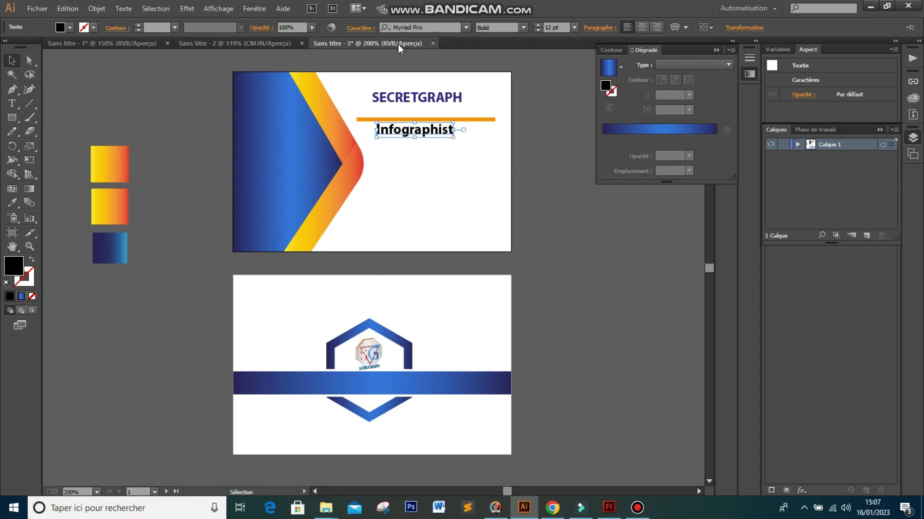
click(524, 27)
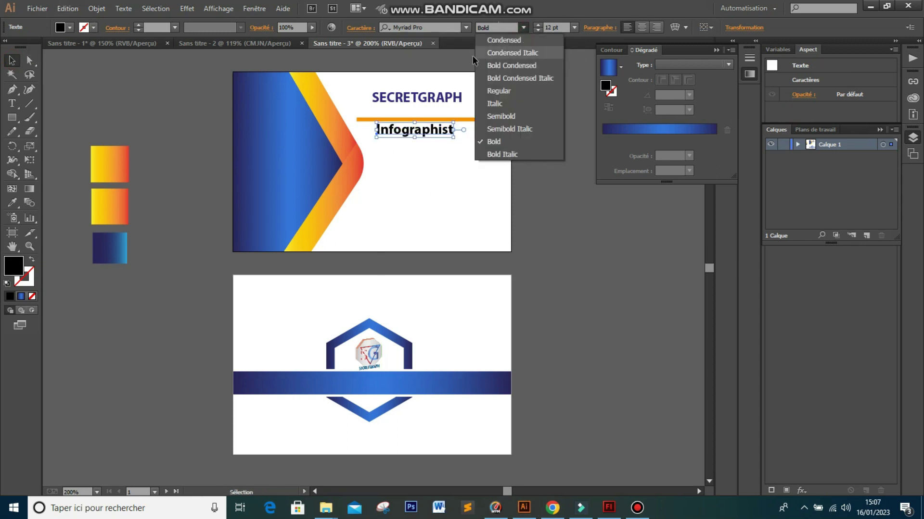
click(497, 91)
click(396, 206)
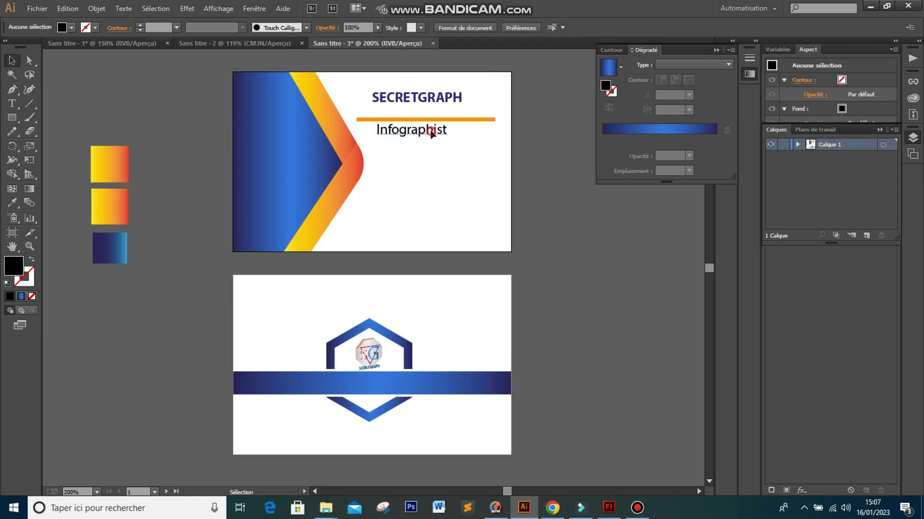
click(431, 134)
key(Right)
key(Right)
key(Right)
click(401, 195)
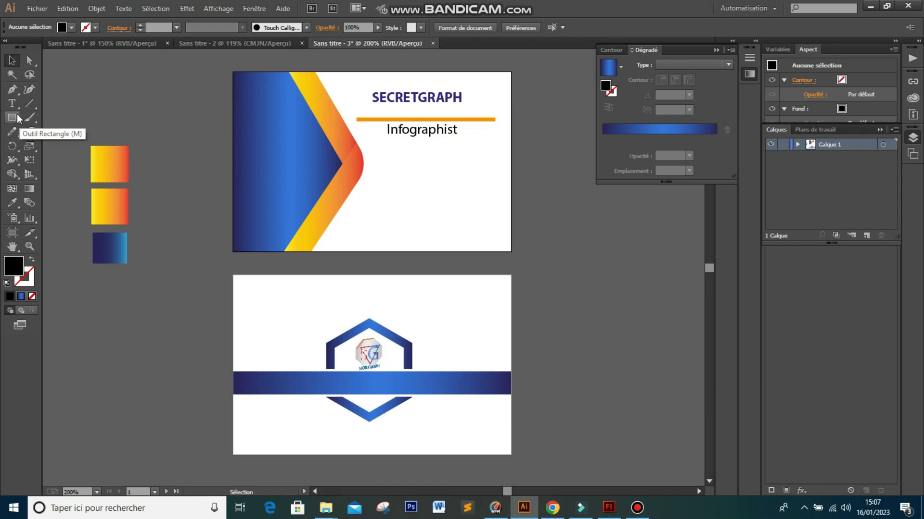
Step: Add the Adresse 1:, Adresse 2:, Adresse 3: lines below and enlarge the block
click(12, 103)
click(386, 189)
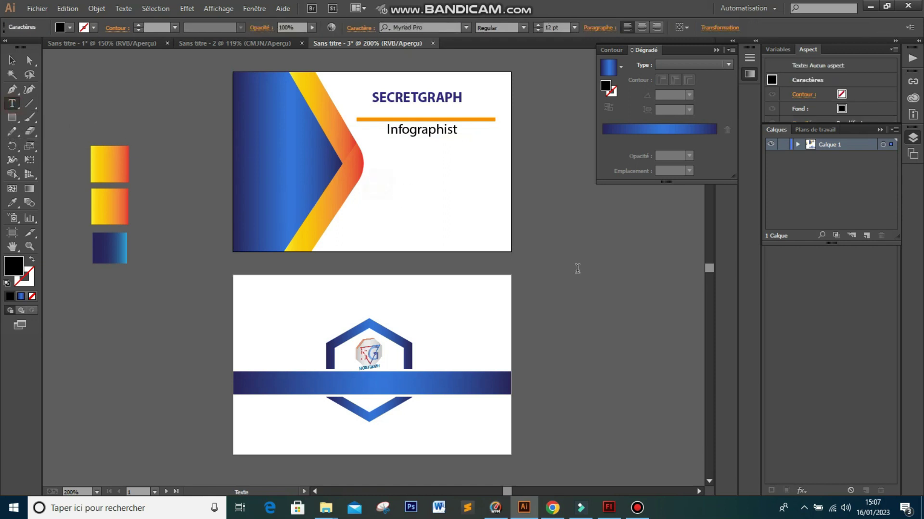
text(Adresse 1)
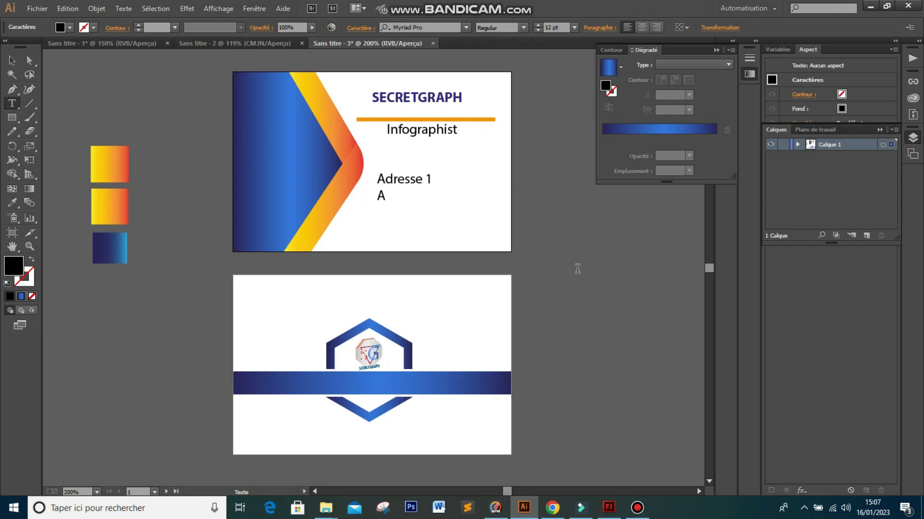
text(2)
text(dre)
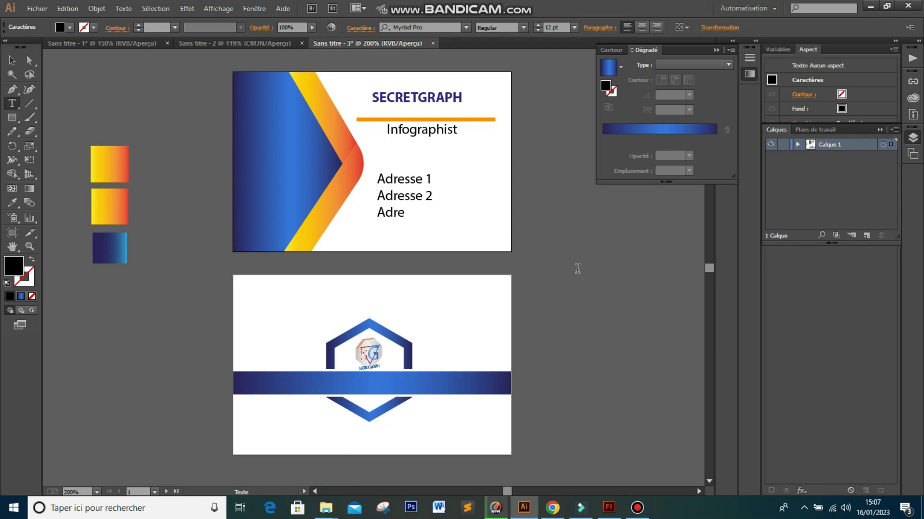
text(3:)
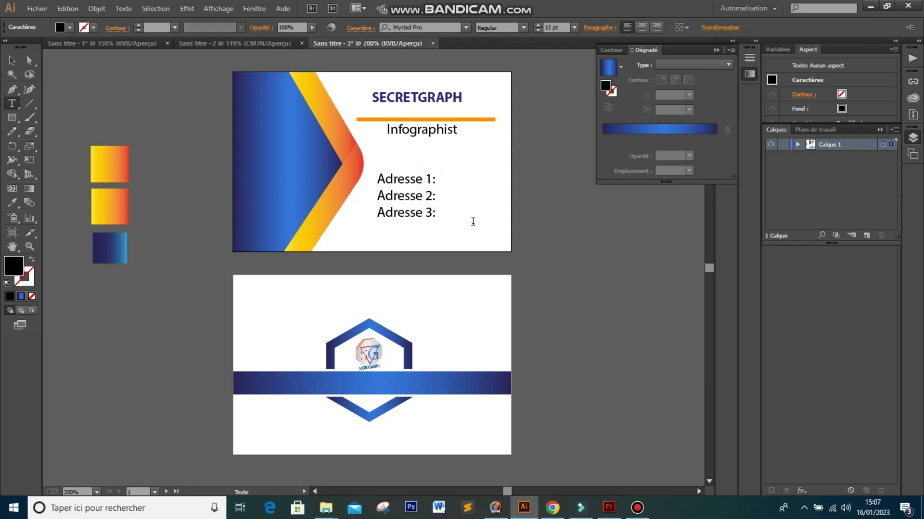
click(12, 60)
drag(437, 173, 393, 200)
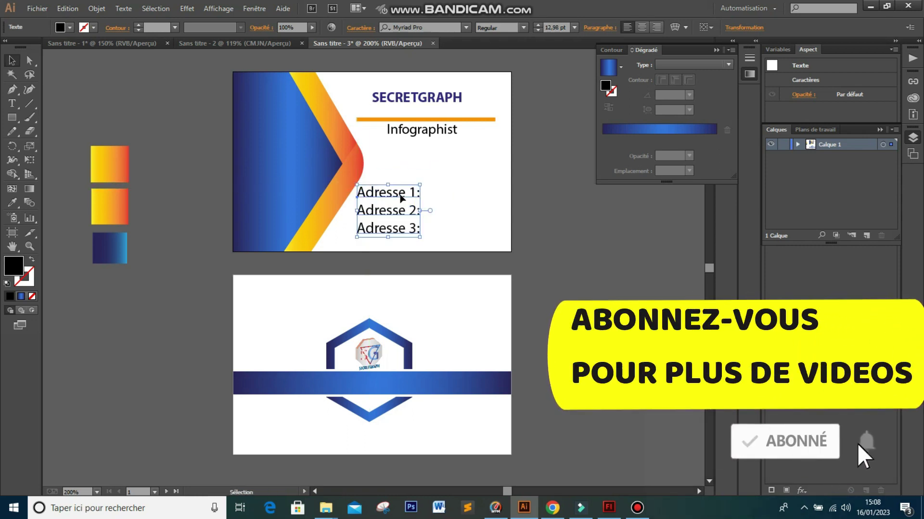
click(466, 209)
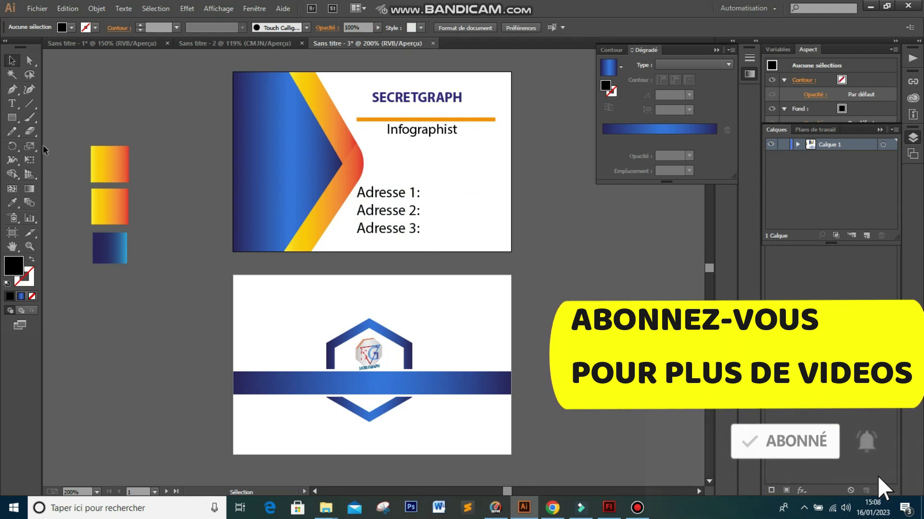
Step: Add the business phone number in white across the back card's blue band
click(12, 103)
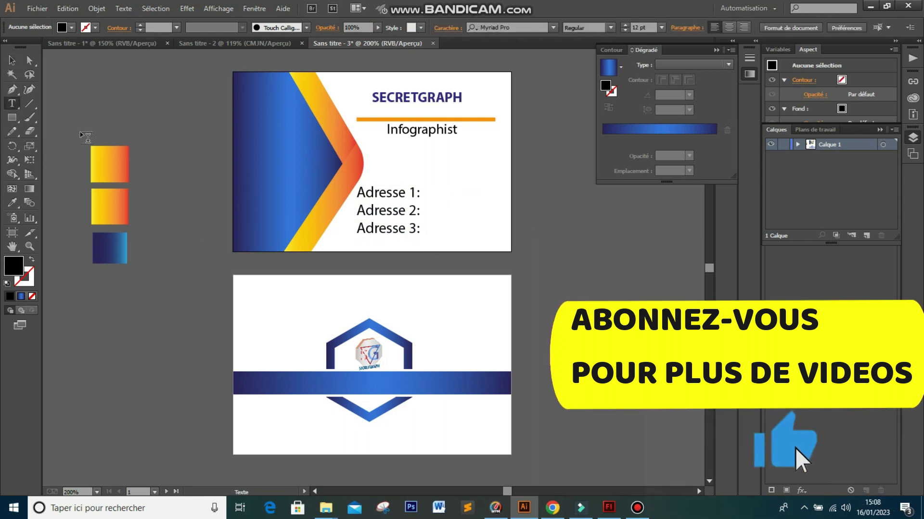
click(263, 430)
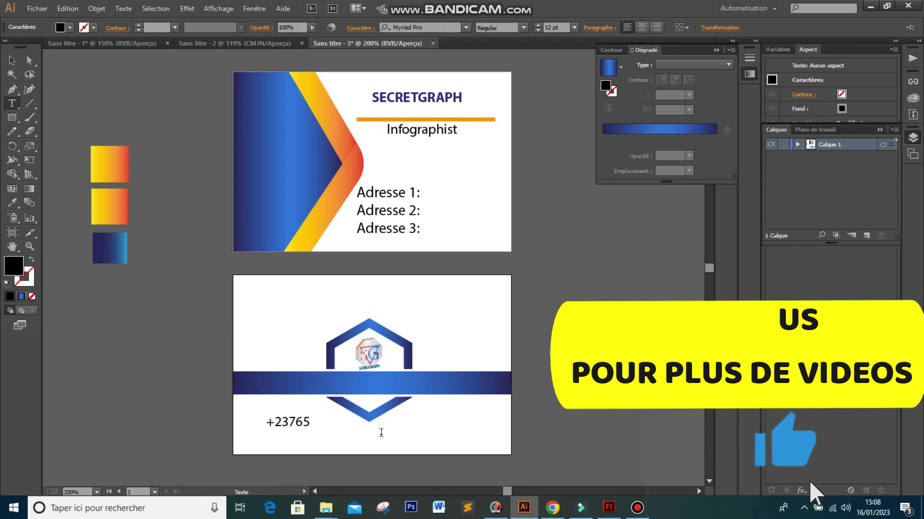
key(Escape)
drag(336, 411, 324, 373)
click(12, 103)
drag(256, 384, 350, 383)
click(69, 27)
click(24, 47)
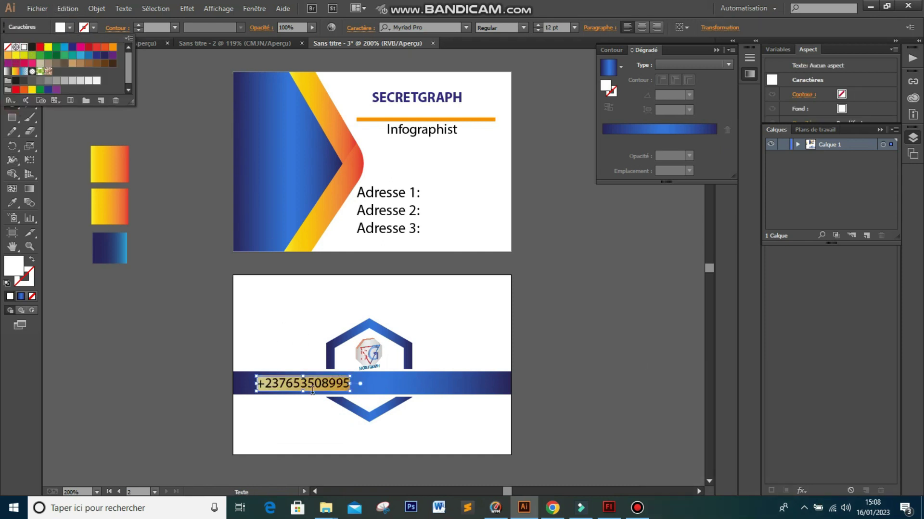
key(Escape)
key(Escape)
click(360, 455)
click(339, 382)
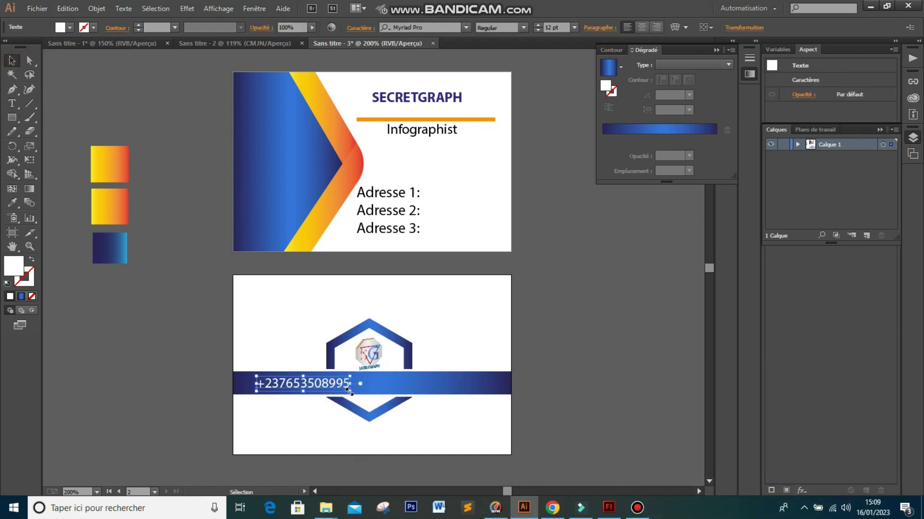
Step: Append a second number after ' / ' and centre the phone line on the band
double_click(349, 383)
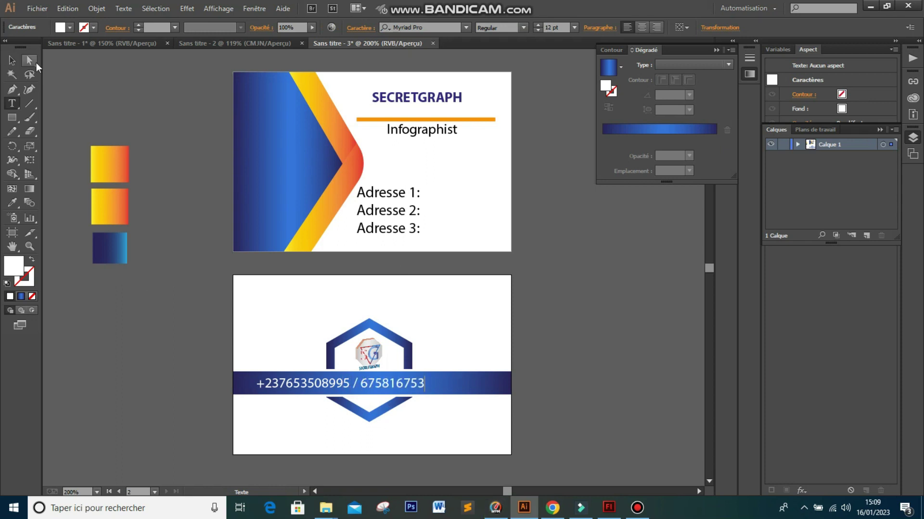
key(Escape)
key(shift+Right)
key(shift+Right)
key(shift+Right)
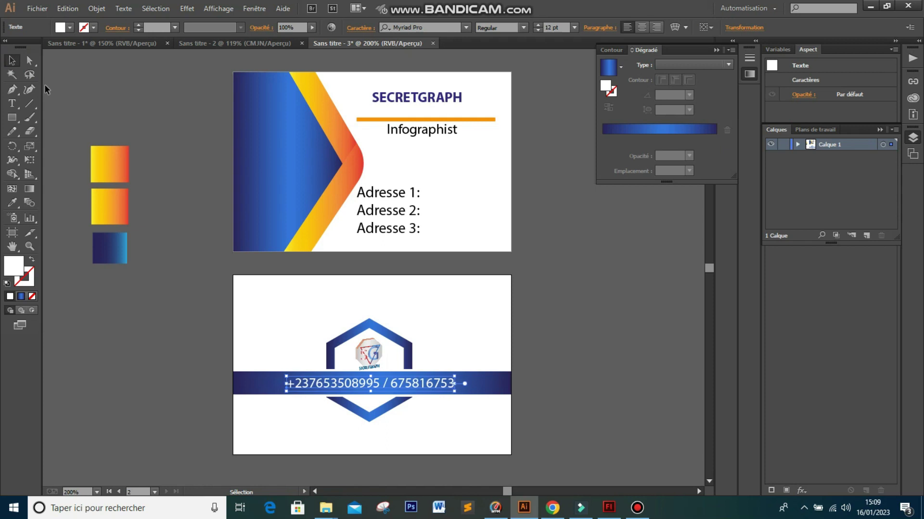
Step: Add the city line Douala-cameroun beneath the hexagon logo
click(12, 103)
click(328, 435)
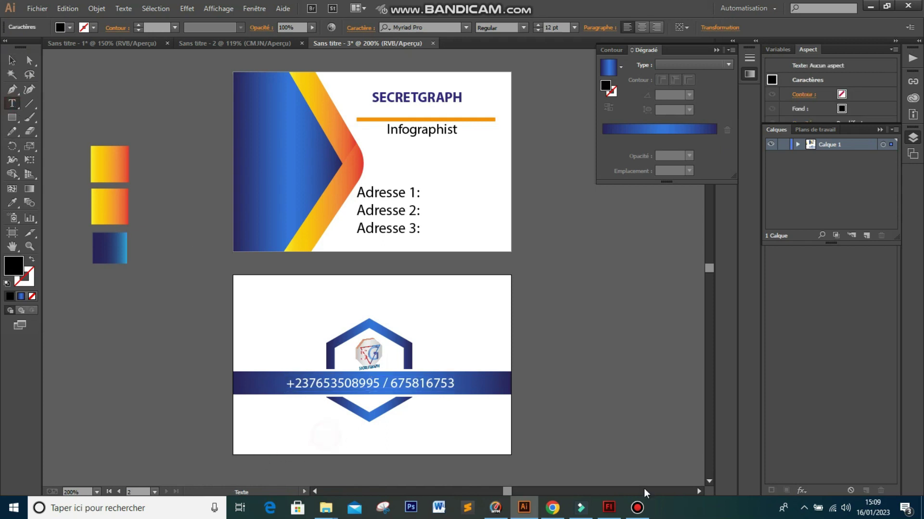
text(Douala-c)
text(ameroun)
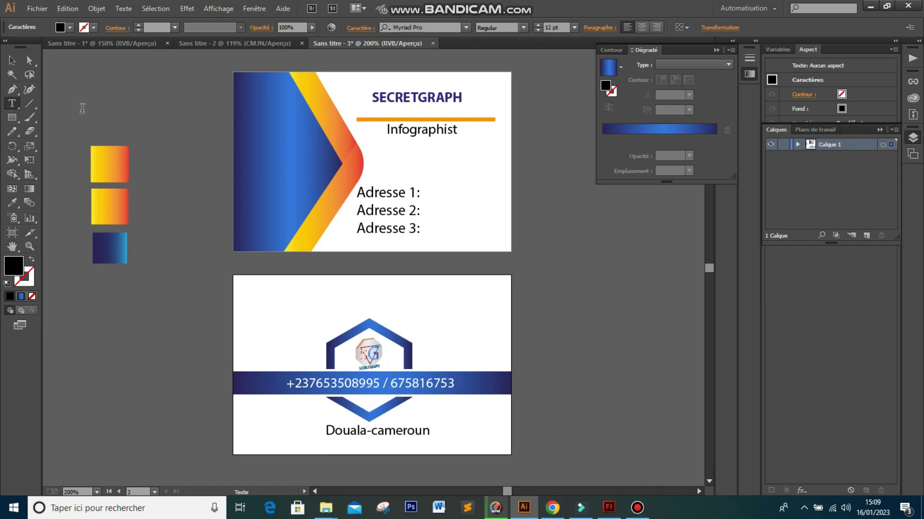
key(Escape)
drag(403, 435, 408, 436)
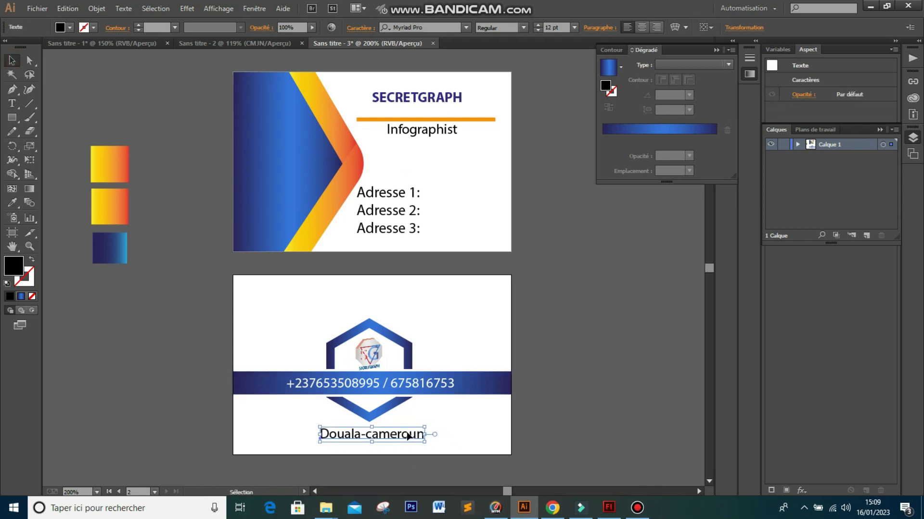
Step: Nudge the hexagon, phone band and city text upward together
drag(309, 314, 432, 442)
key(shift+Up)
key(Up)
key(Up)
click(425, 438)
click(430, 175)
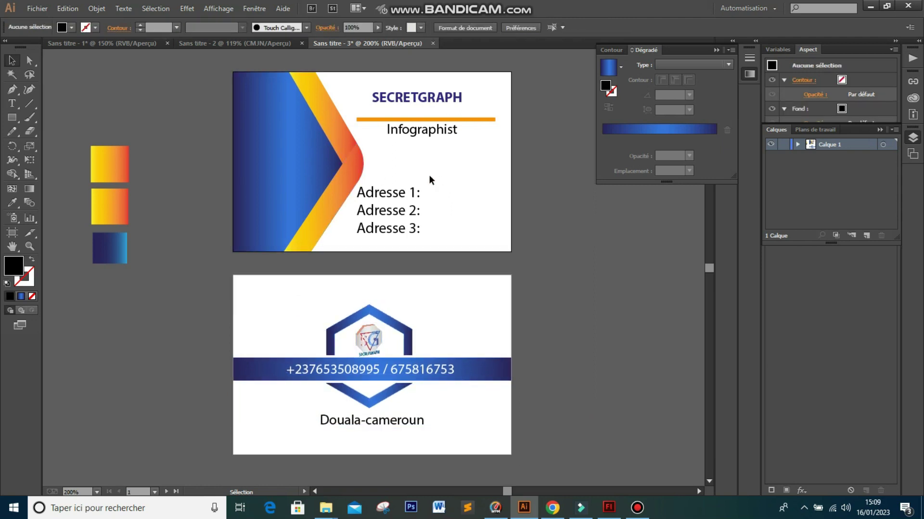
click(12, 103)
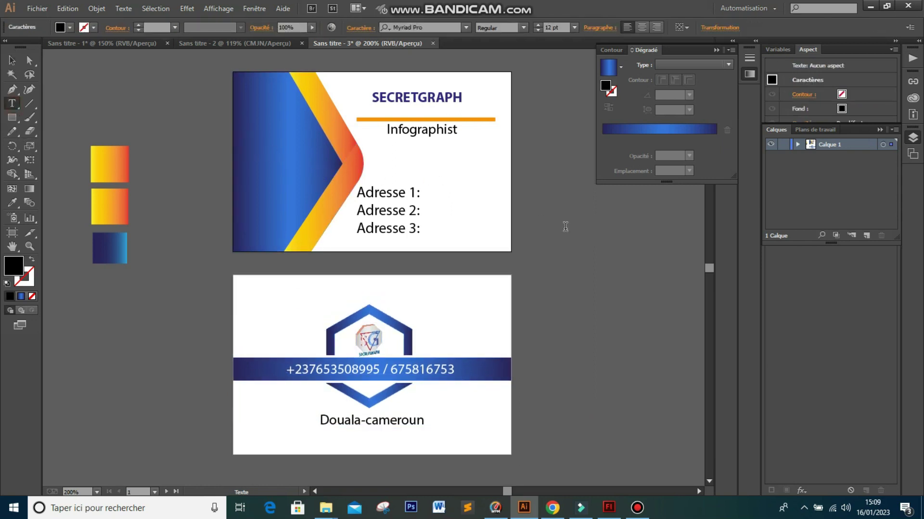
Step: Type LOGO ICI on the front card's blue side, raise it and fill it white
text(LOGO ICI)
click(12, 60)
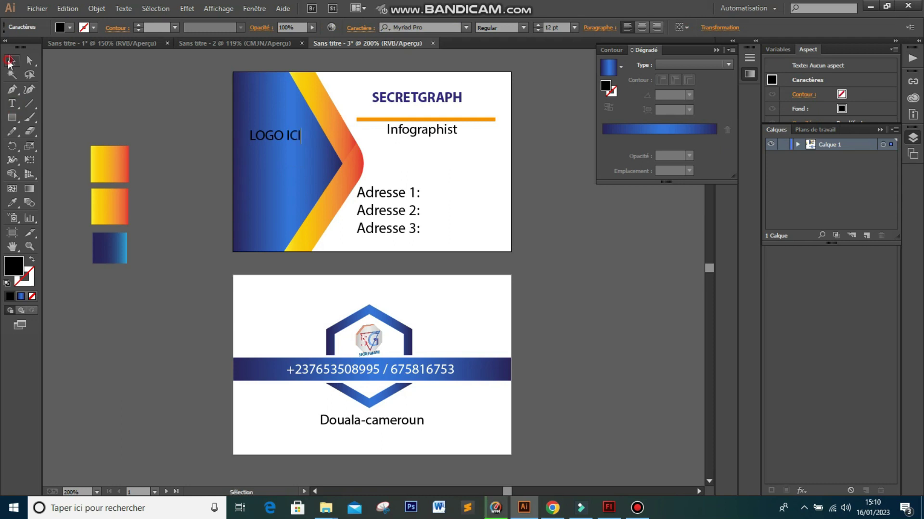
drag(281, 136, 281, 120)
click(70, 28)
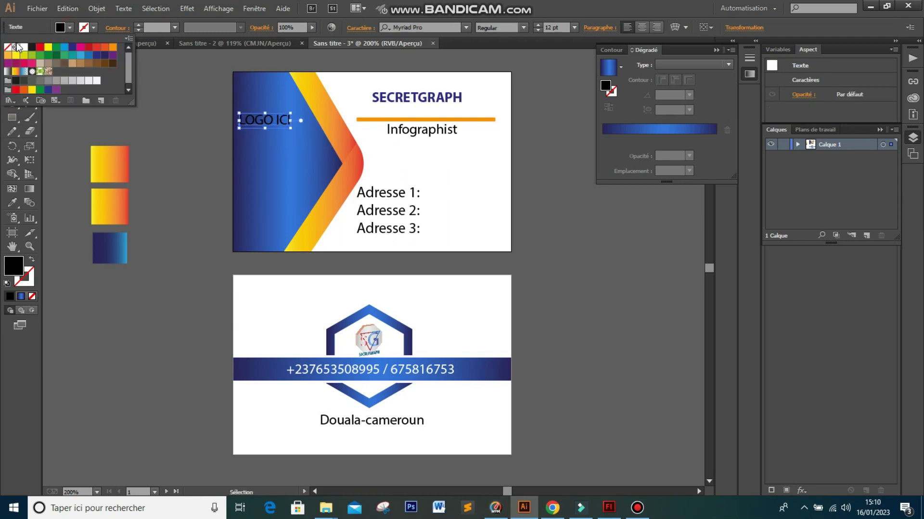
click(25, 51)
click(620, 314)
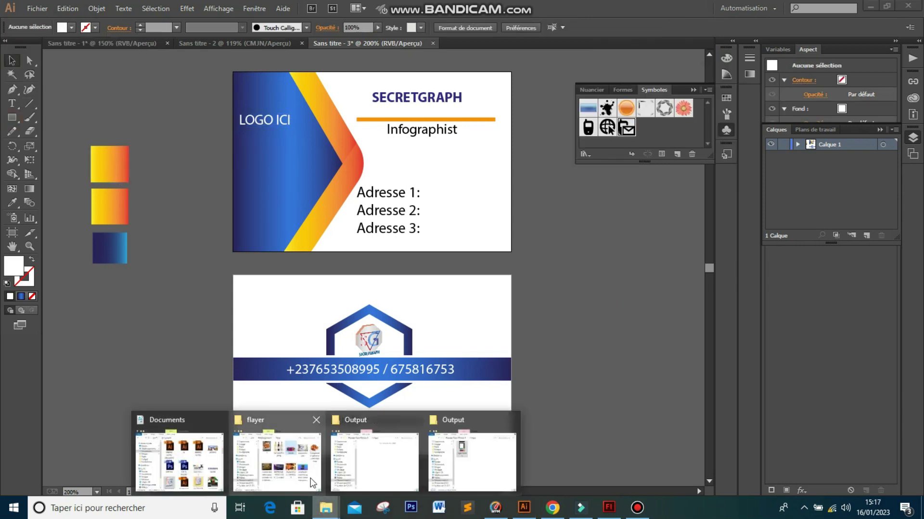
Step: Drag the Gmail image from the flayer folder in and size it as a small icon under LOGO ICI
click(278, 463)
scroll(285, 280, down, 1)
drag(380, 303, 284, 202)
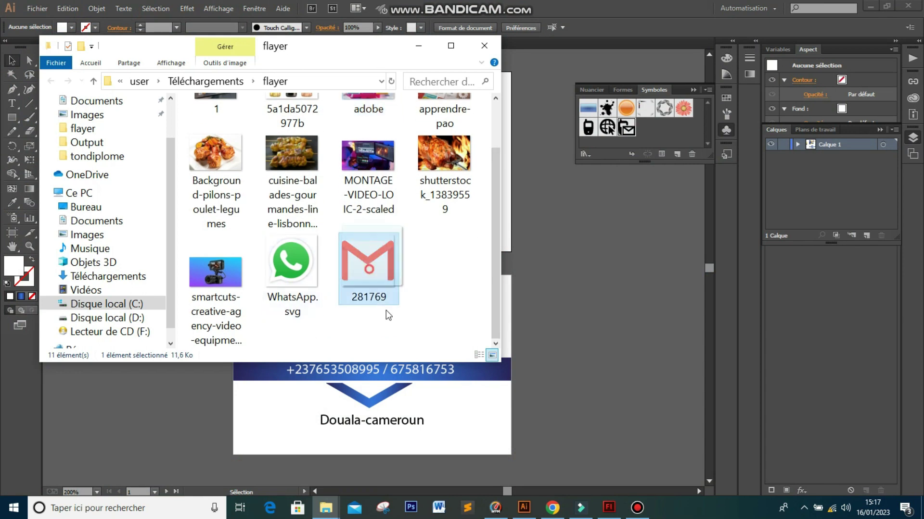
mouse_move(55, 399)
mouse_down()
mouse_move(253, 201)
mouse_move(311, 187)
mouse_up()
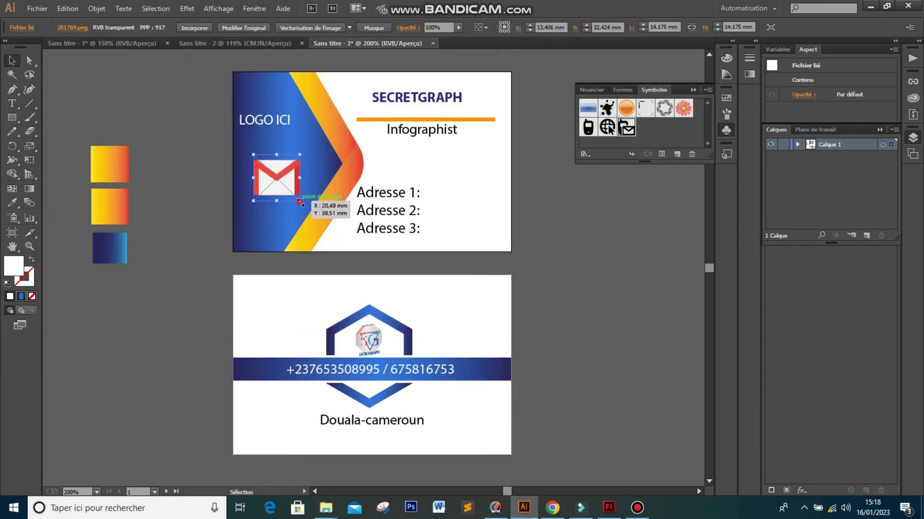
key(Up)
key(Up)
key(Up)
key(Left)
key(Left)
key(Left)
drag(256, 159, 261, 162)
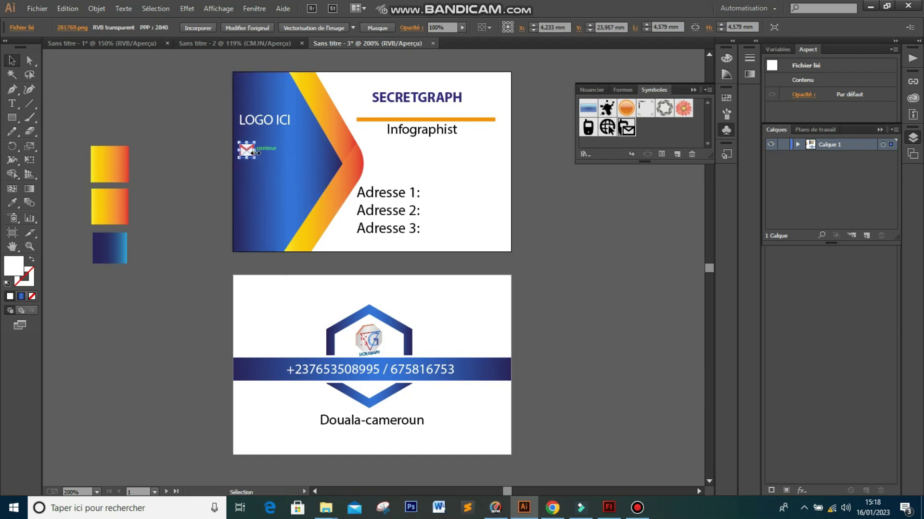
mouse_move(325, 508)
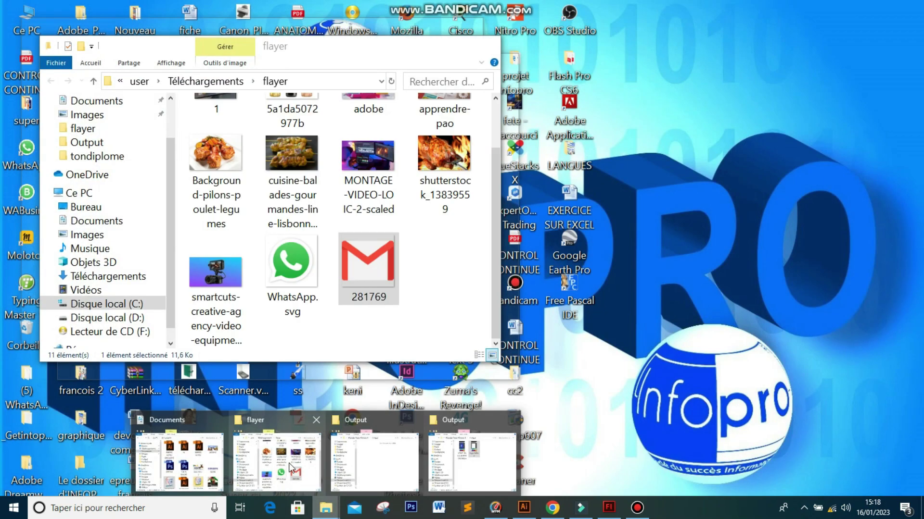
Step: Drag WhatsApp.svg from the flayer folder onto the front card
click(290, 467)
drag(291, 262, 350, 346)
scroll(209, 360, down, 5)
mouse_move(649, 398)
mouse_down()
mouse_move(417, 178)
mouse_move(299, 317)
mouse_move(262, 287)
mouse_move(249, 247)
mouse_up()
Step: Place WhatsApp below Gmail and add a small white, unlinked Téléphone symbol icon beneath
click(288, 274)
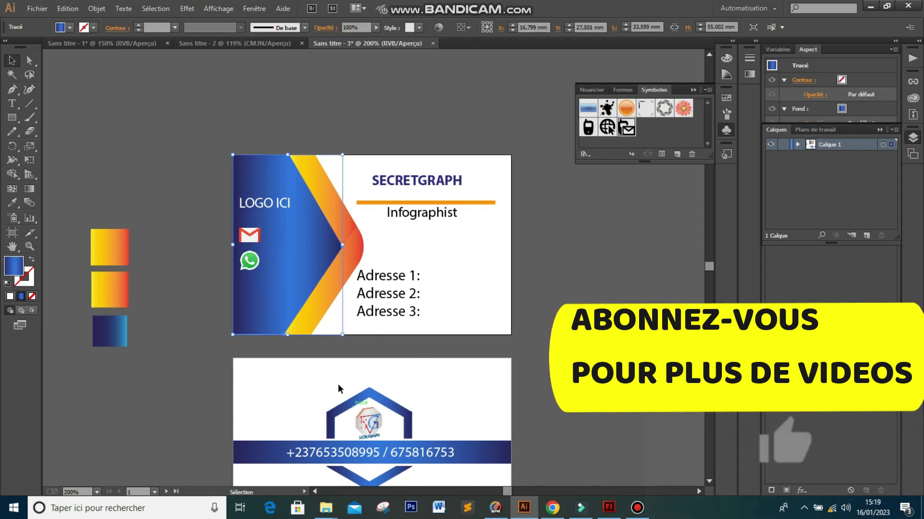
click(538, 144)
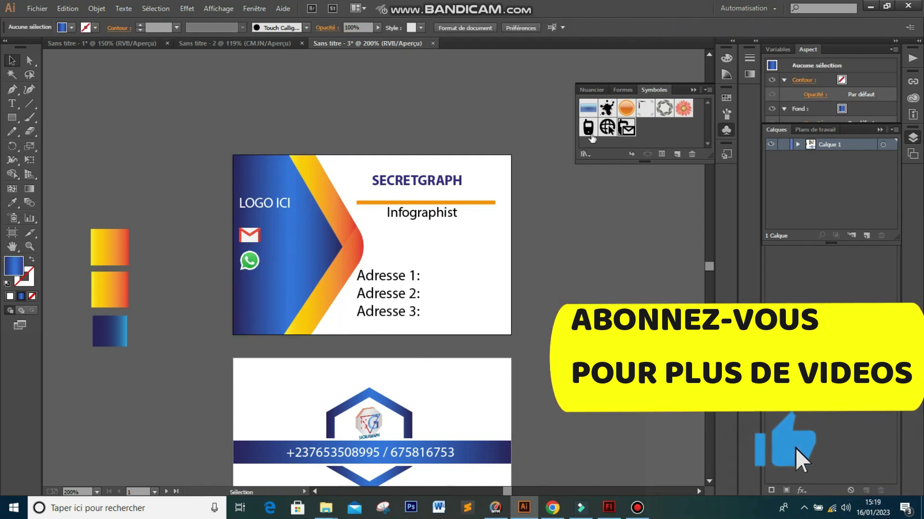
drag(588, 127, 268, 298)
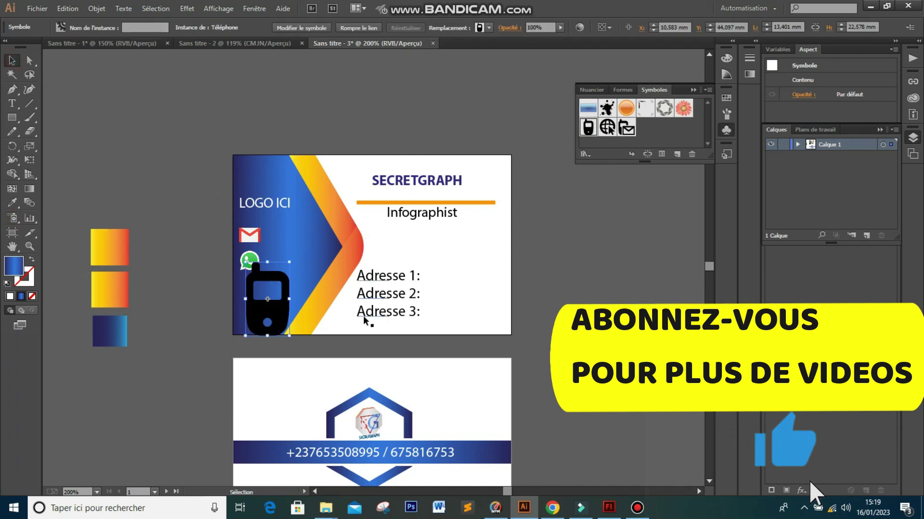
mouse_move(289, 263)
mouse_down()
mouse_move(270, 295)
mouse_move(275, 281)
mouse_up()
right_click(263, 320)
click(319, 366)
click(73, 28)
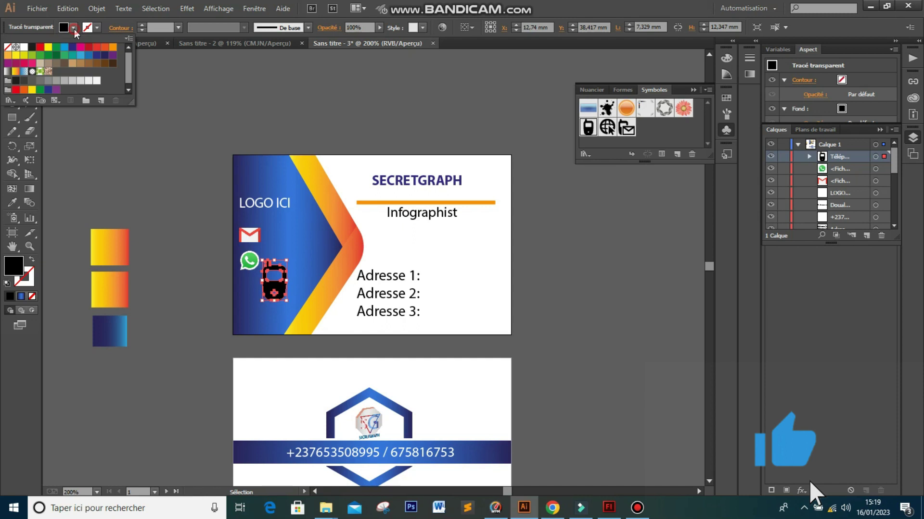
click(24, 47)
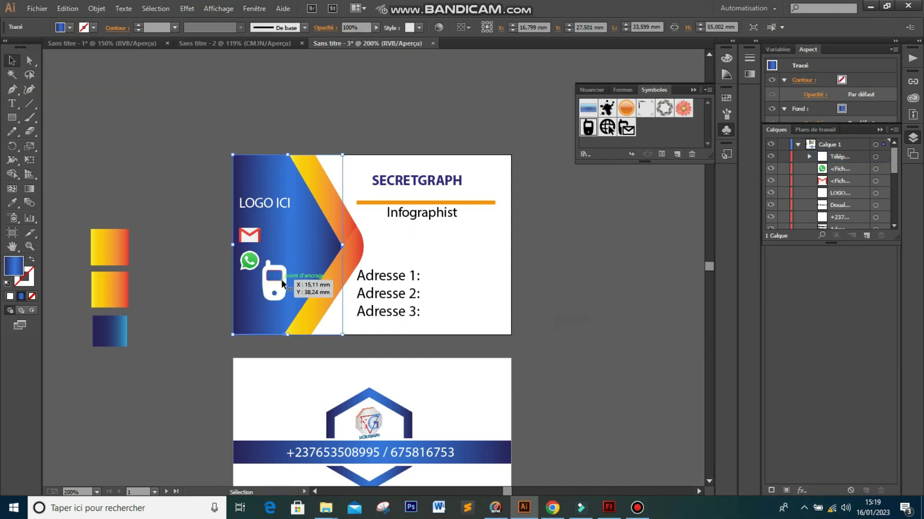
mouse_move(286, 259)
mouse_down()
mouse_move(292, 282)
mouse_move(256, 278)
mouse_up()
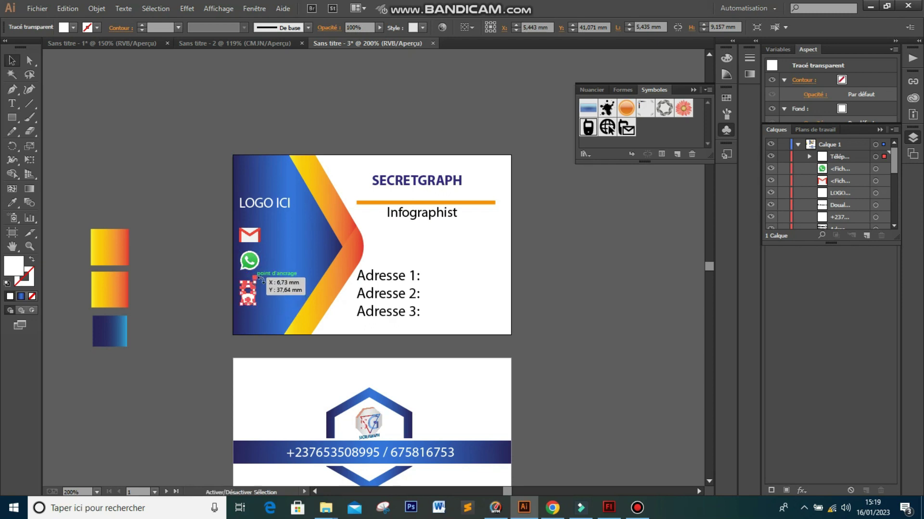
click(330, 313)
Step: Align the Gmail, WhatsApp and phone icons into one column
click(251, 291)
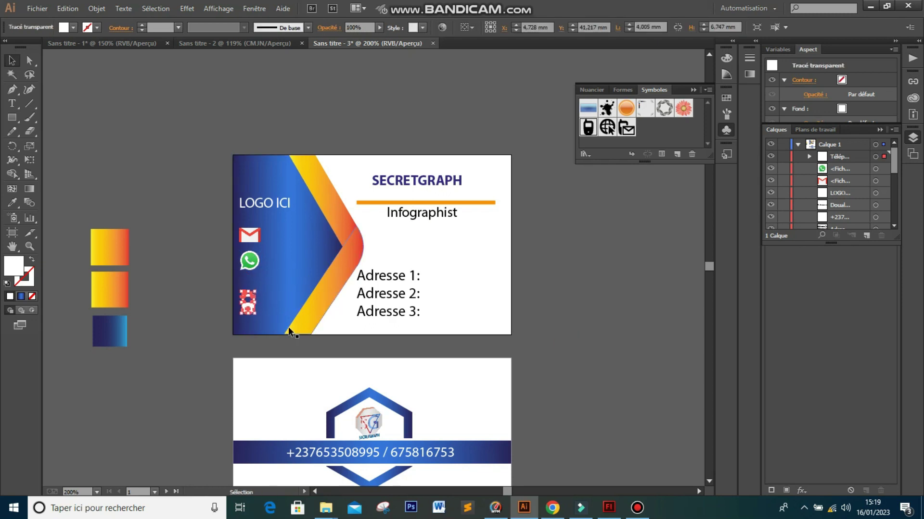
drag(256, 265, 256, 268)
drag(249, 235, 250, 241)
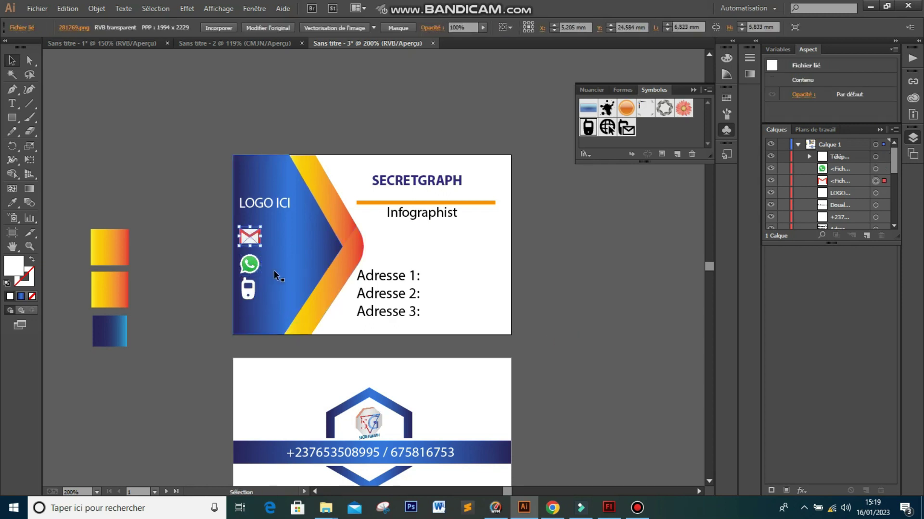
click(614, 321)
click(267, 239)
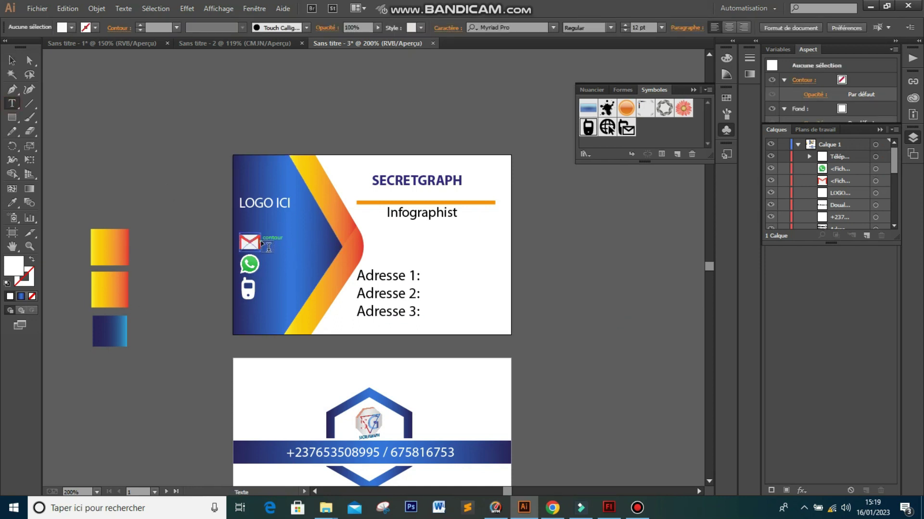
Step: Place the 00000000 number beside the Gmail icon and colour it white
key(Escape)
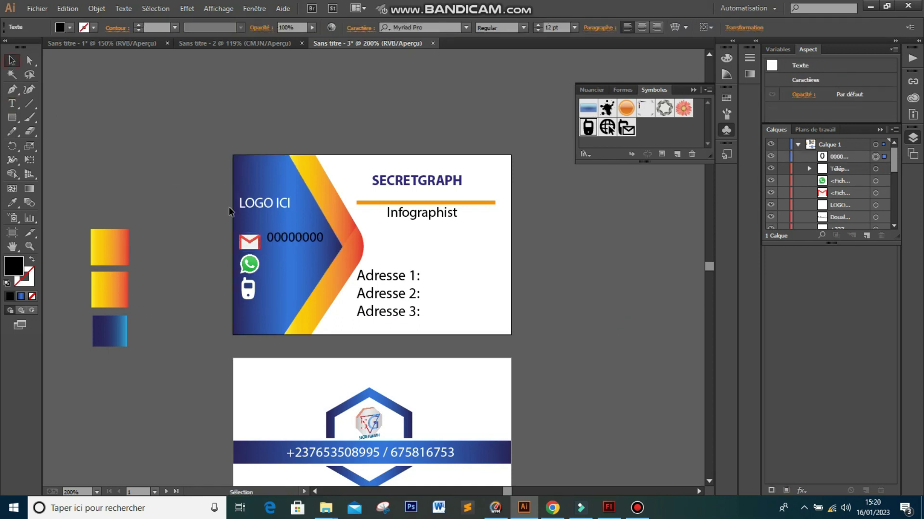
drag(297, 238, 297, 243)
click(605, 304)
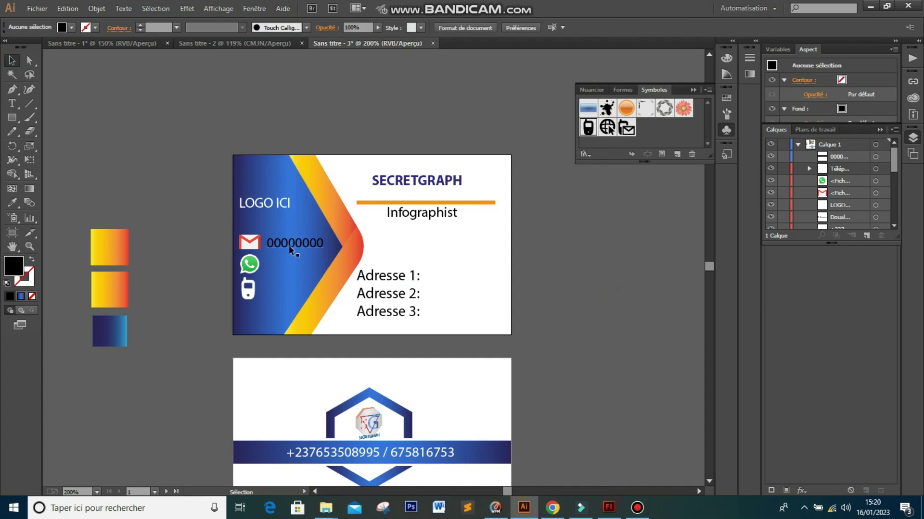
click(290, 249)
click(70, 27)
click(28, 47)
Step: Copy the white number beside the WhatsApp and phone icons
mouse_move(299, 242)
mouse_down()
mouse_move(304, 268)
mouse_move(276, 295)
mouse_move(313, 298)
mouse_move(289, 267)
mouse_move(293, 243)
mouse_up()
click(310, 264)
click(586, 294)
scroll(482, 290, down, 1)
scroll(482, 292, down, 2)
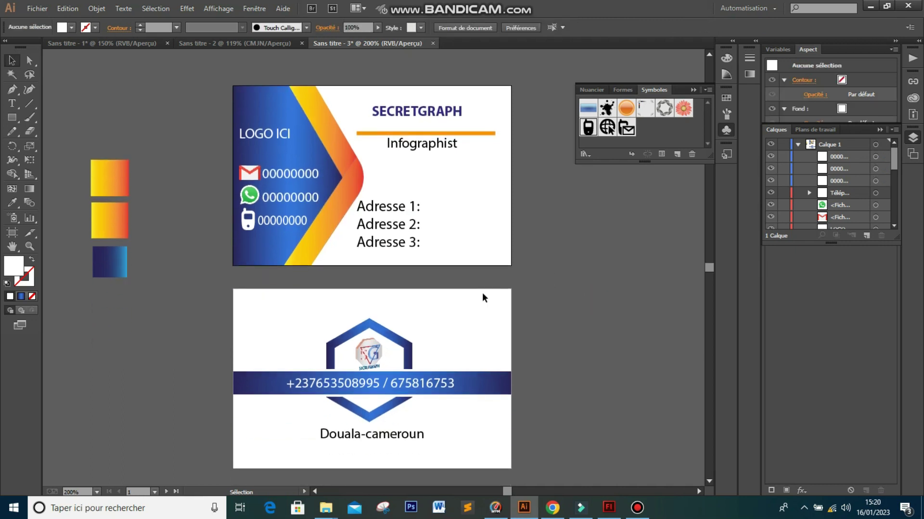
Step: Draw a curved checkmark swoosh over the back card's top edge and fill it red
click(12, 89)
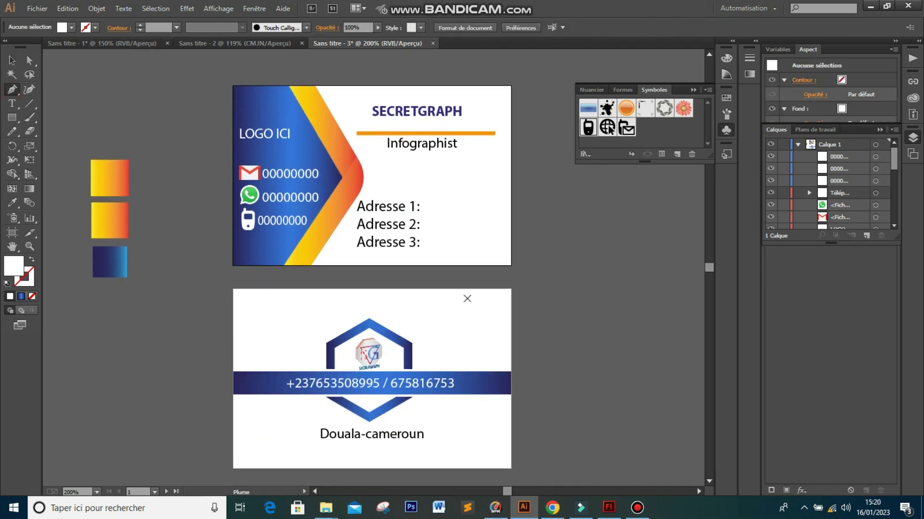
click(446, 295)
drag(529, 361, 545, 395)
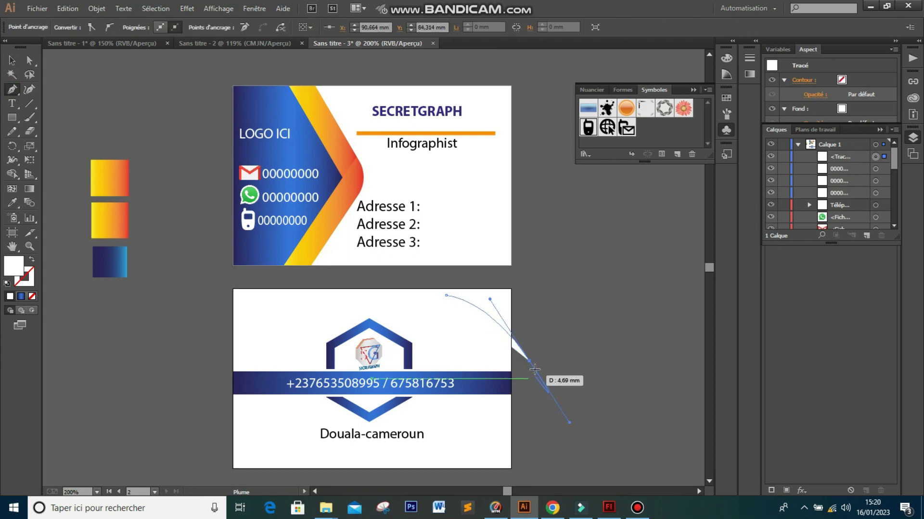
drag(636, 221, 689, 214)
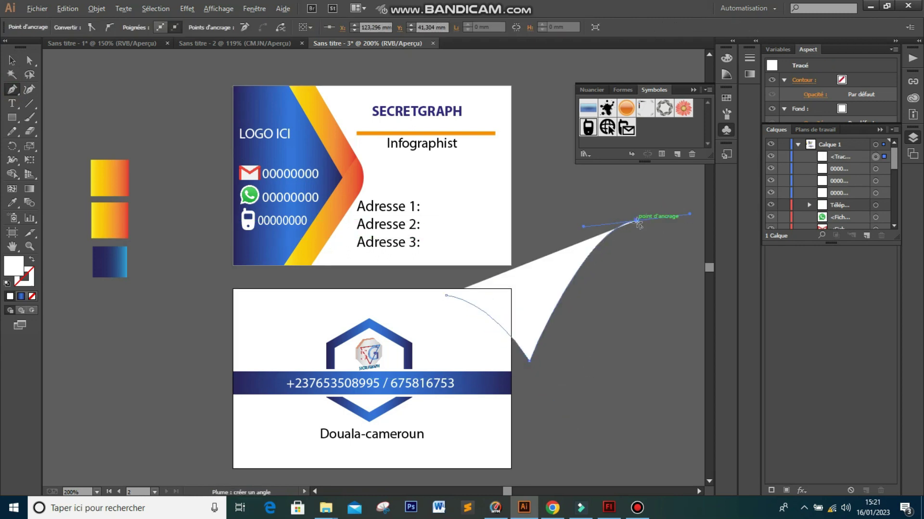
mouse_move(529, 326)
mouse_down()
mouse_move(518, 426)
mouse_move(489, 300)
mouse_move(429, 309)
mouse_up()
key(v)
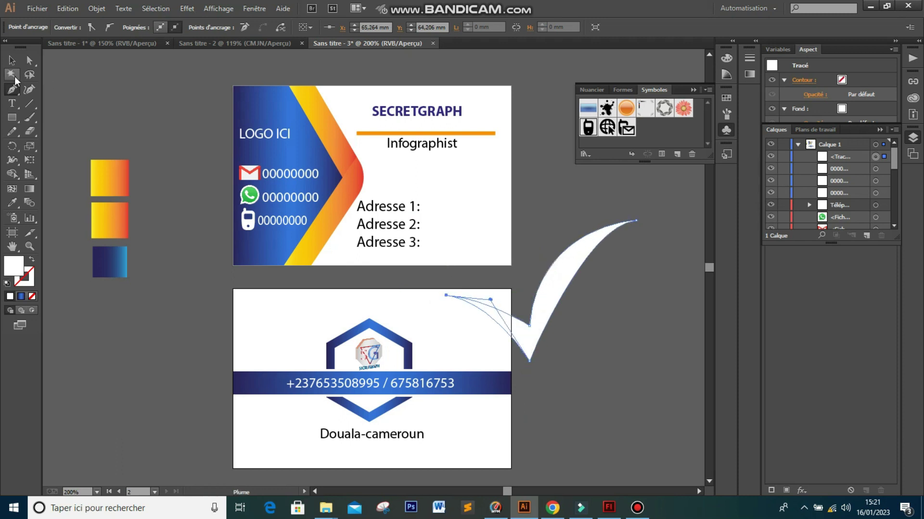
drag(563, 278, 522, 263)
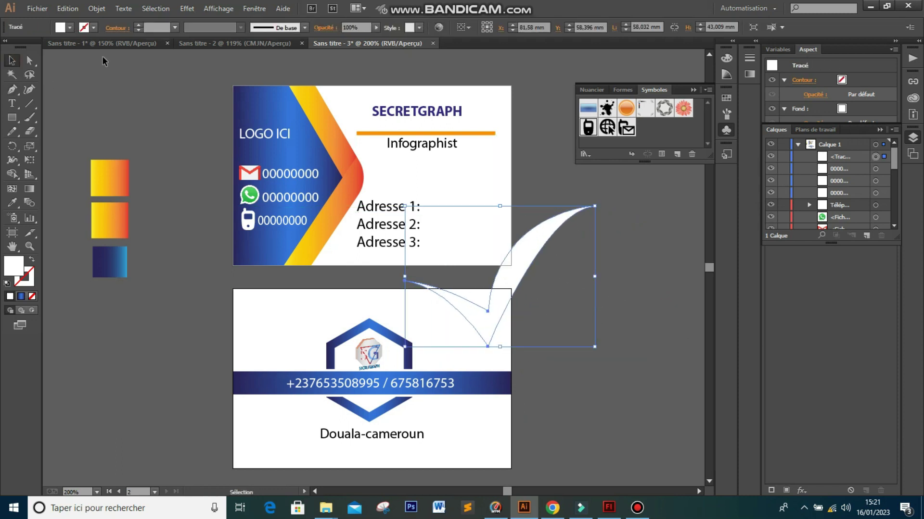
click(70, 28)
click(88, 47)
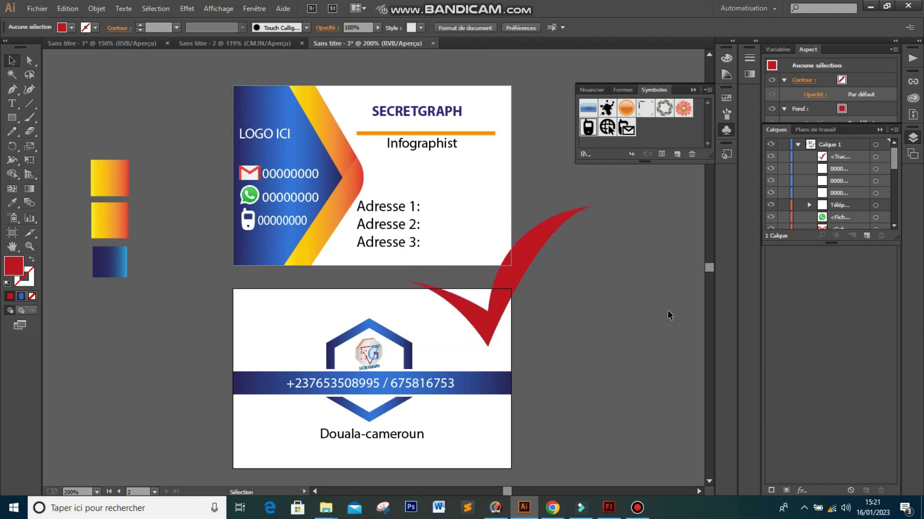